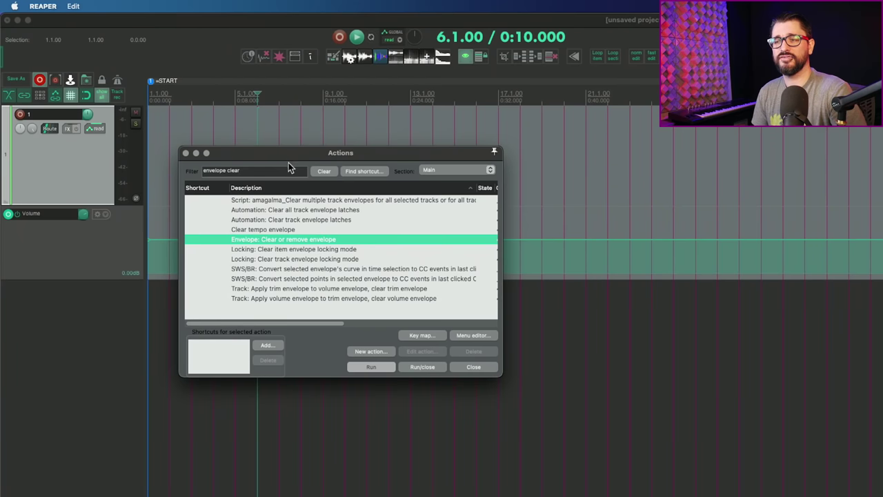
- Move the Actions window aside, then start clearing the Volume envelope from its lane menu and cancel
drag(292, 153, 413, 121)
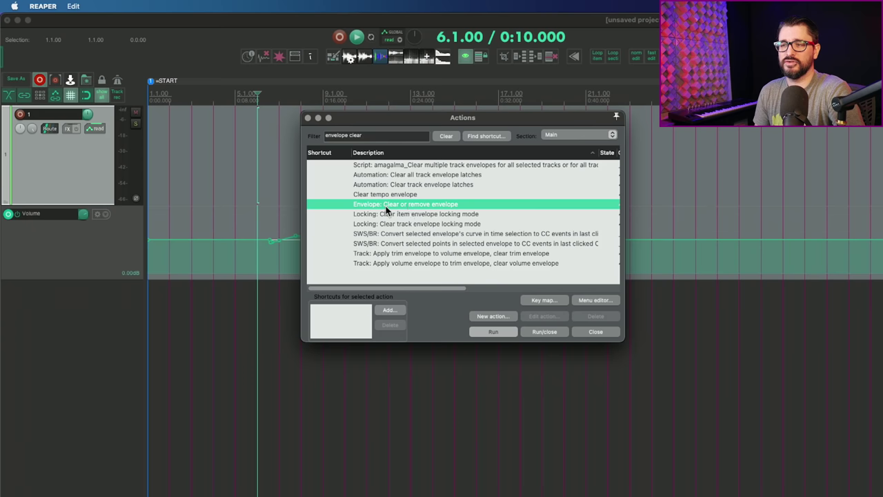
drag(476, 119, 690, 132)
click(238, 243)
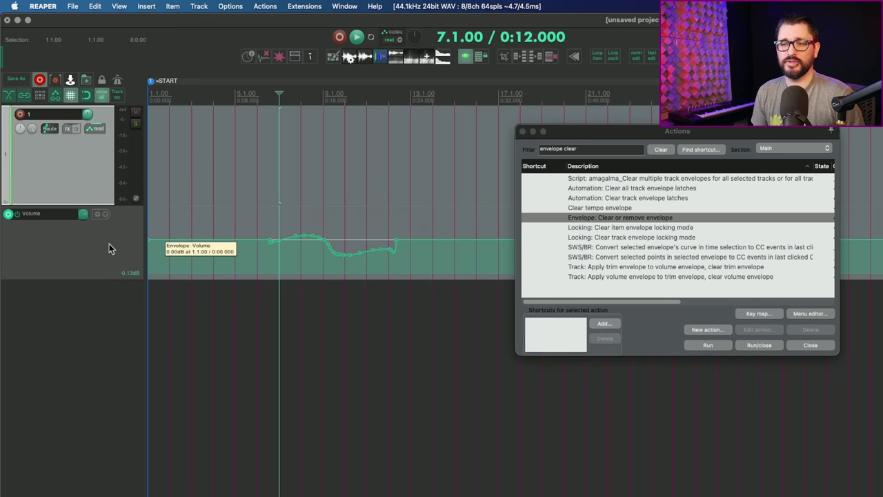
click(106, 215)
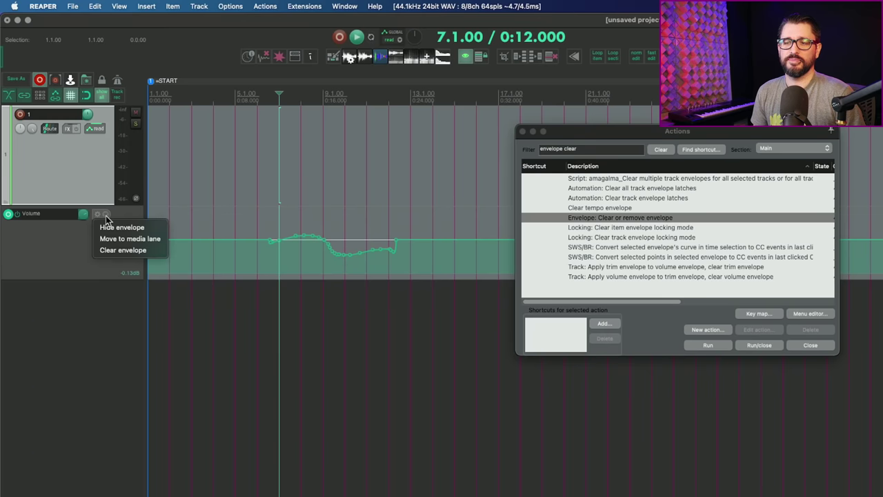
click(145, 251)
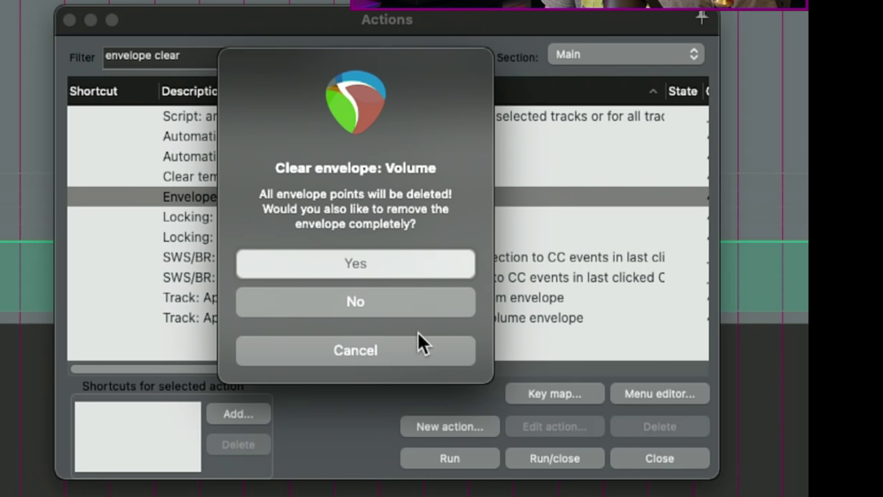
click(368, 346)
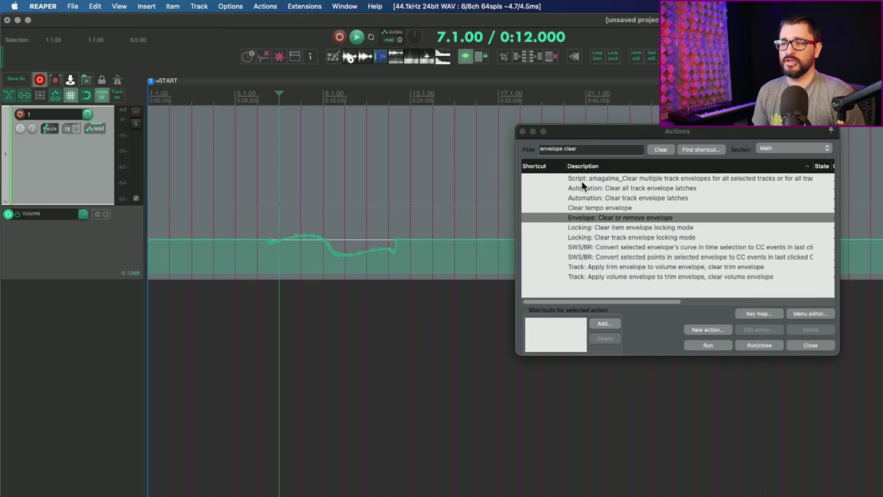
- Run 'Envelope: Clear or remove envelope' and answer No, leaving a flat 0.00dB Volume envelope
drag(575, 134, 463, 139)
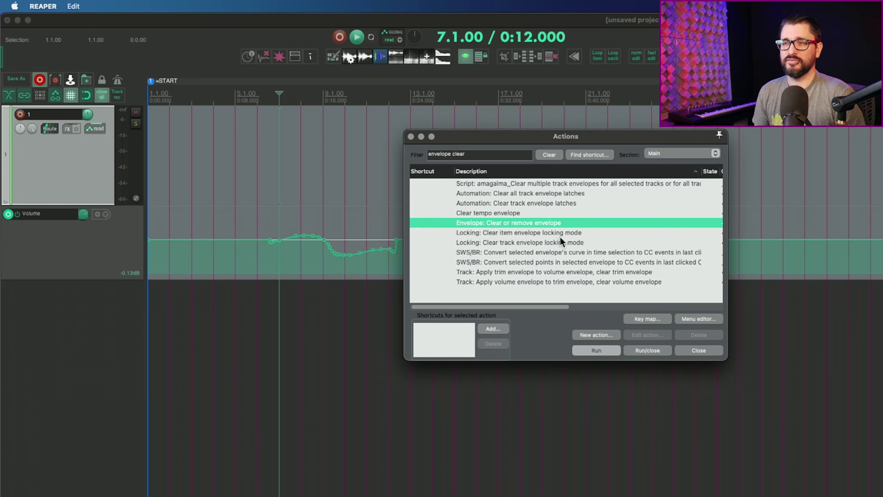
click(598, 350)
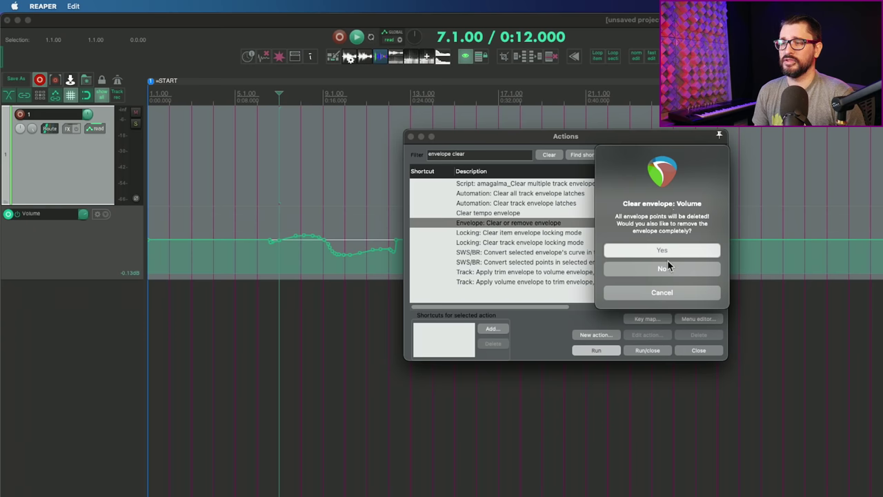
click(666, 268)
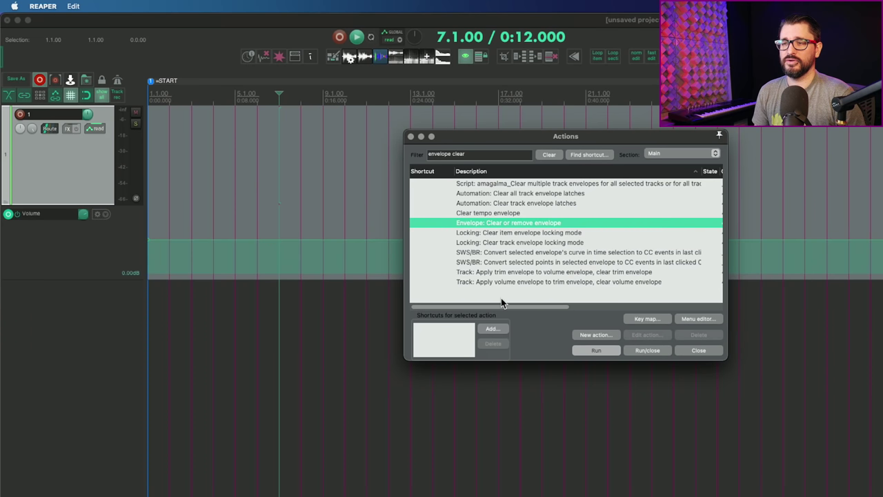
click(122, 253)
click(606, 352)
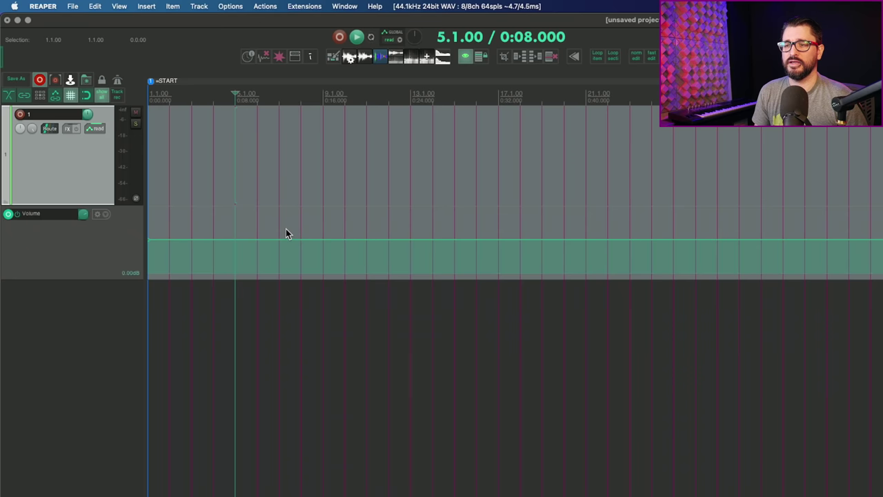
drag(279, 228, 366, 235)
drag(430, 240, 432, 243)
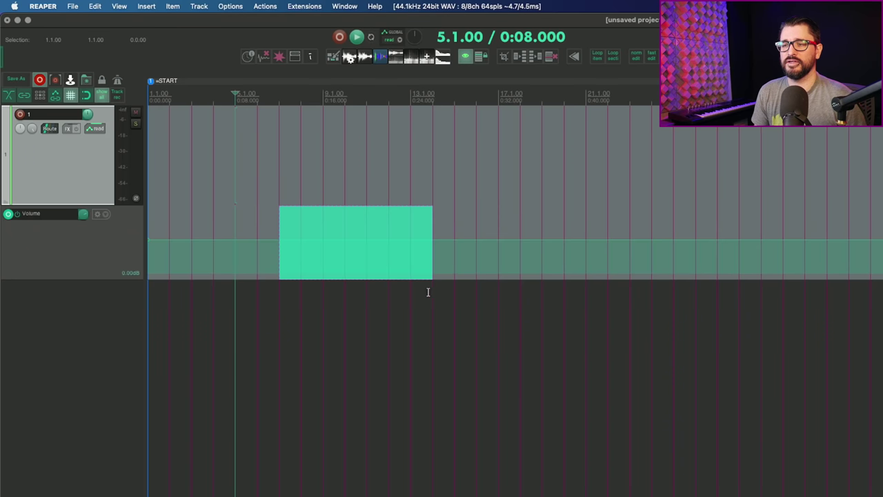
right_click(327, 267)
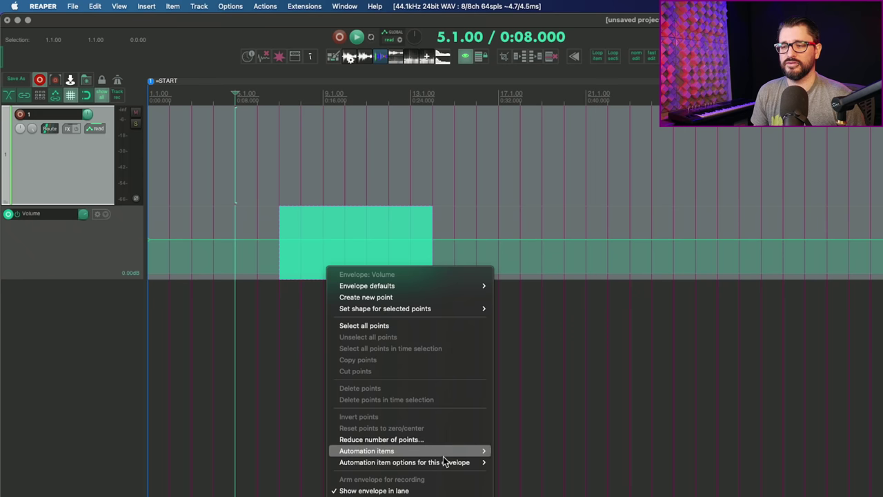
mouse_move(444, 452)
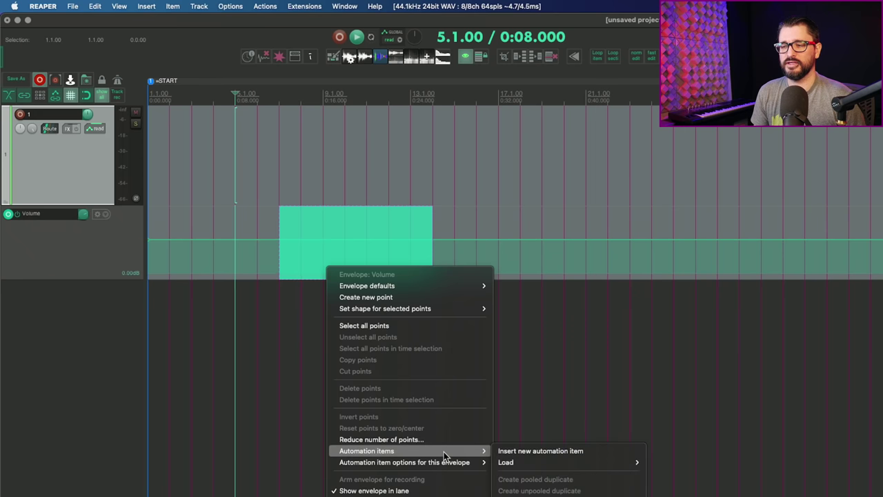
click(539, 451)
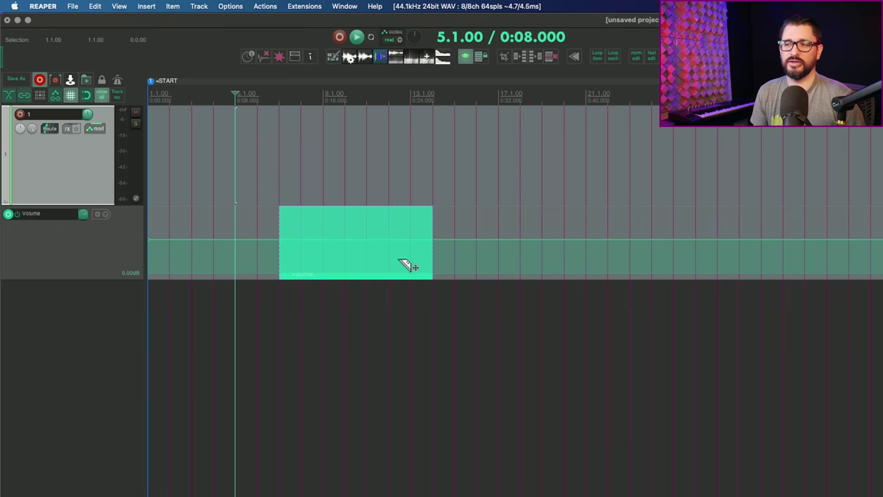
drag(515, 213, 762, 224)
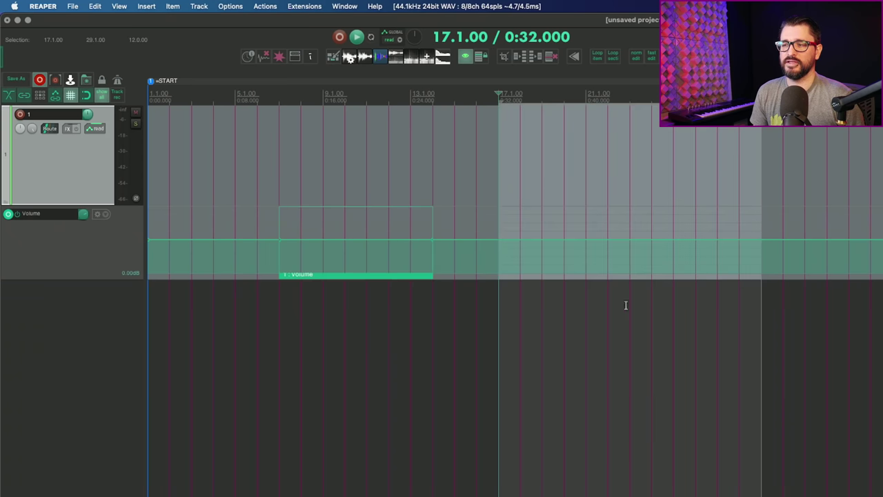
right_click(559, 275)
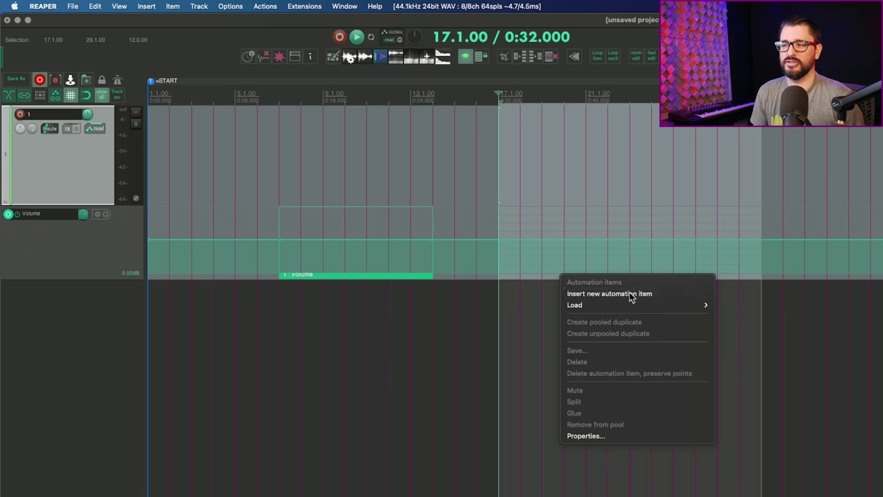
click(610, 296)
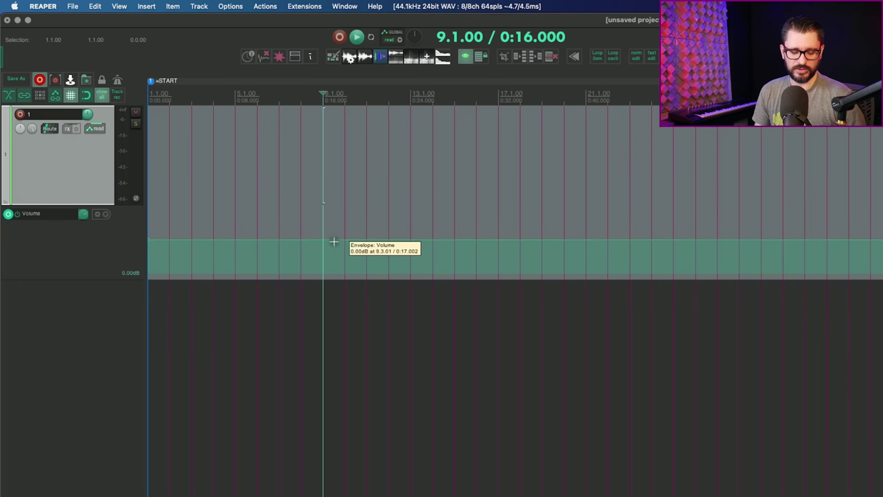
- Draw a peak-and-dip Volume curve from bar 9 to about 19, razor-select it, and boost it to +5.55dB
mouse_move(334, 241)
mouse_down()
mouse_move(369, 227)
mouse_move(449, 248)
mouse_move(547, 241)
mouse_up()
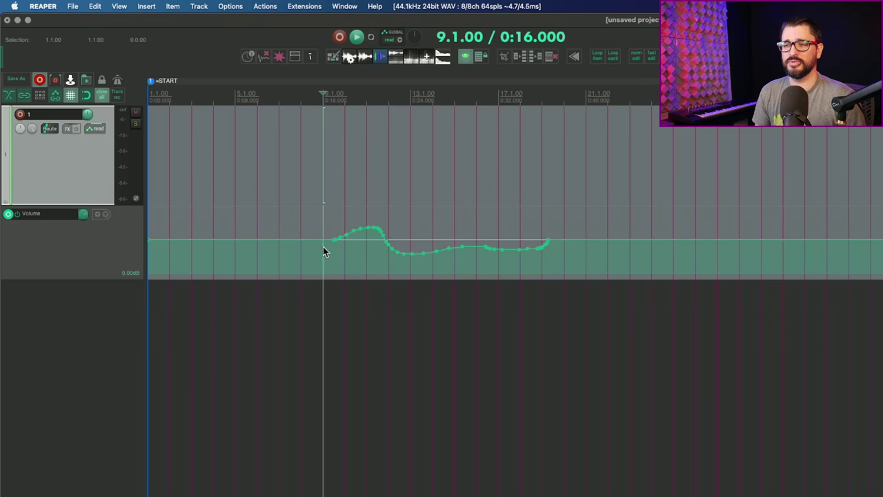
mouse_move(325, 278)
mouse_down()
mouse_move(595, 290)
mouse_move(564, 296)
mouse_up()
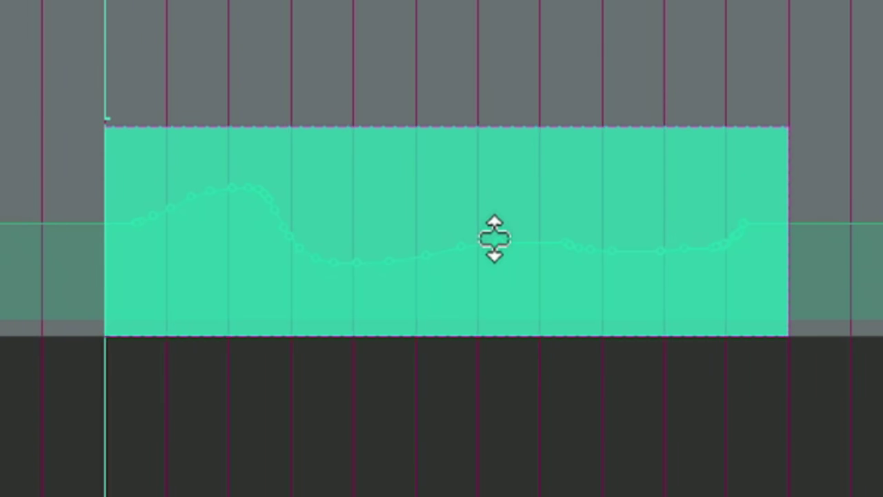
drag(494, 238, 460, 232)
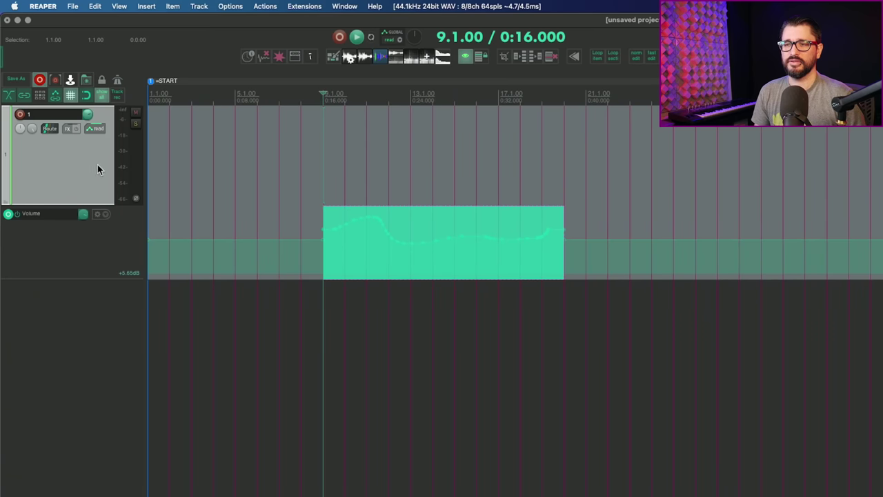
- Duplicate the track with its volume envelope and mark a razor area across both tracks from bar 9
key(super+d)
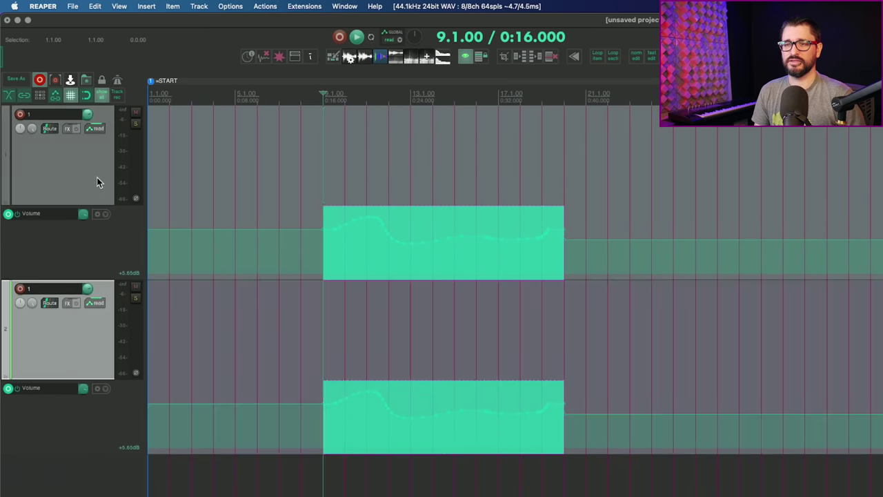
click(387, 352)
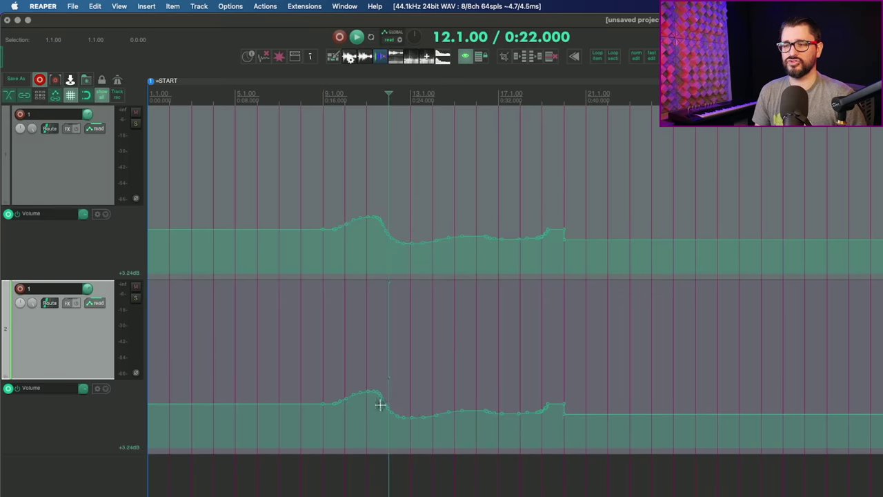
drag(329, 283, 556, 354)
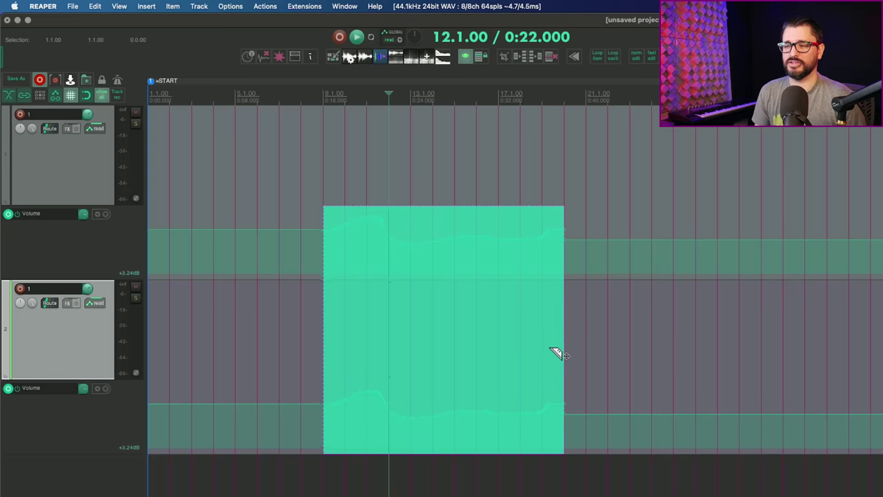
drag(447, 318, 366, 323)
drag(536, 323, 486, 321)
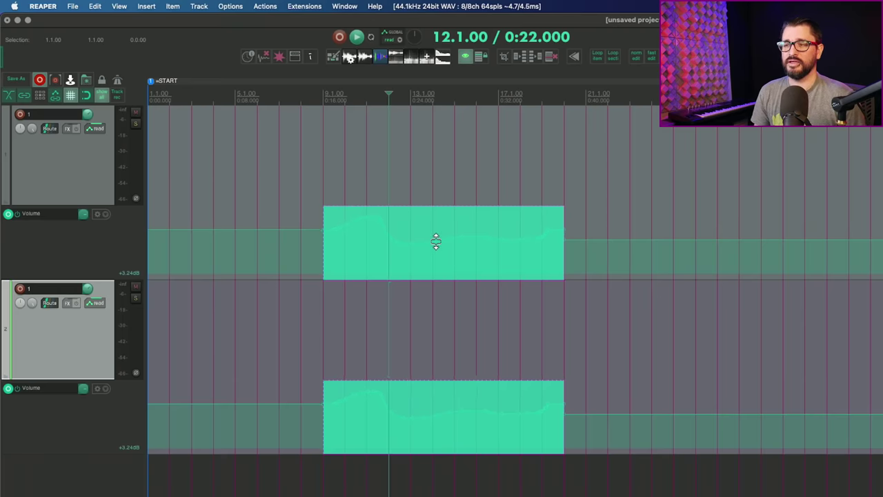
- Drag the razor-area volume curves down and up, then tilt them so their right ends drop
mouse_move(437, 241)
mouse_down()
mouse_move(436, 251)
mouse_move(437, 233)
mouse_move(439, 258)
mouse_up()
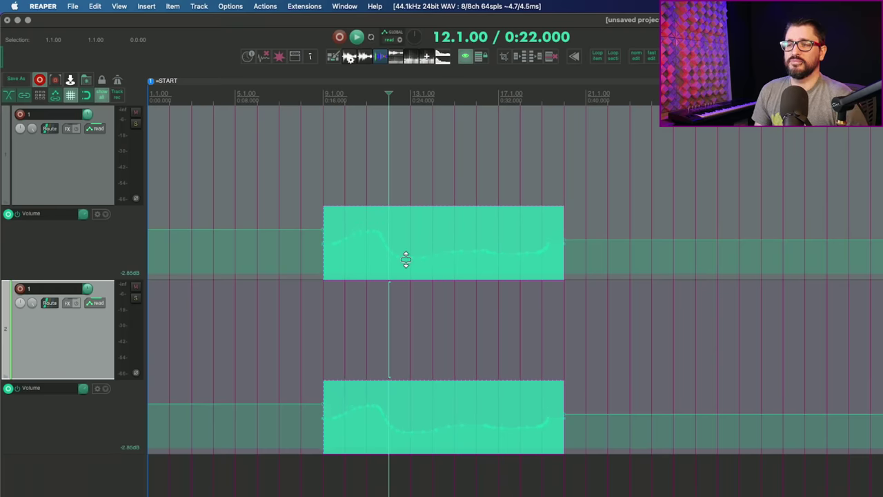
mouse_move(410, 258)
mouse_down()
mouse_move(412, 244)
mouse_move(404, 259)
mouse_up()
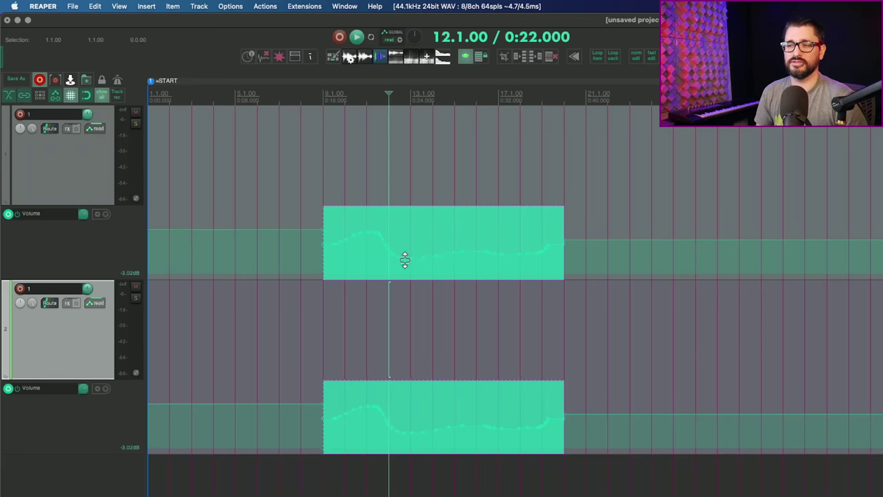
mouse_move(405, 259)
mouse_down()
mouse_move(417, 245)
mouse_move(417, 258)
mouse_up()
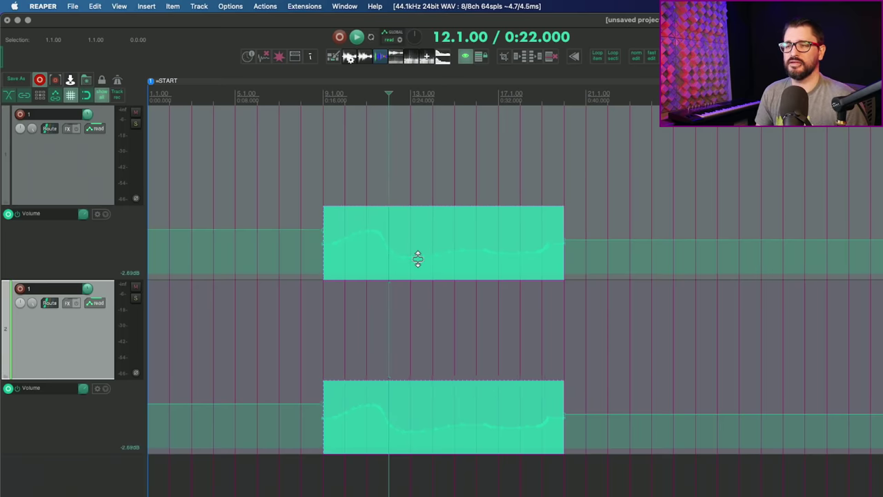
drag(335, 240, 336, 222)
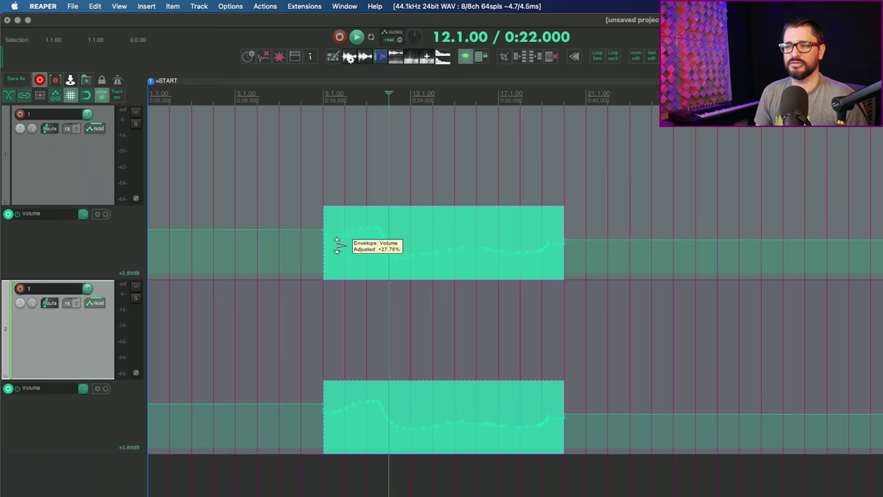
drag(338, 245, 343, 225)
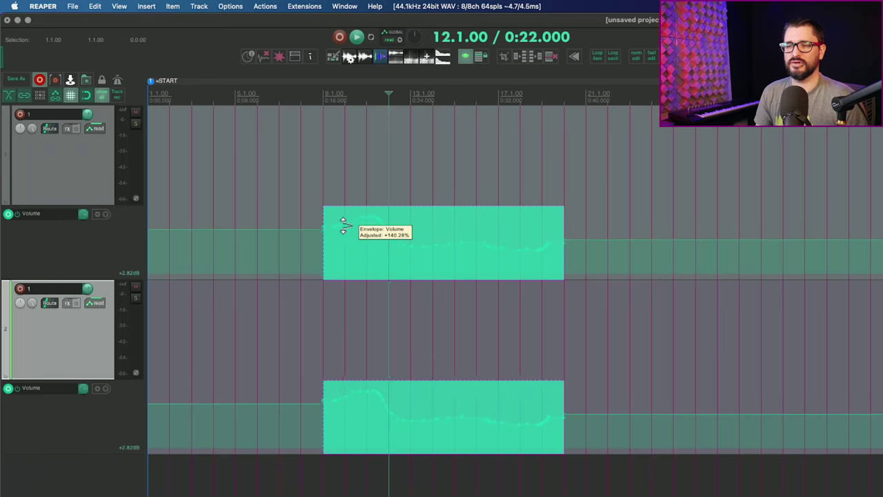
drag(558, 242, 559, 224)
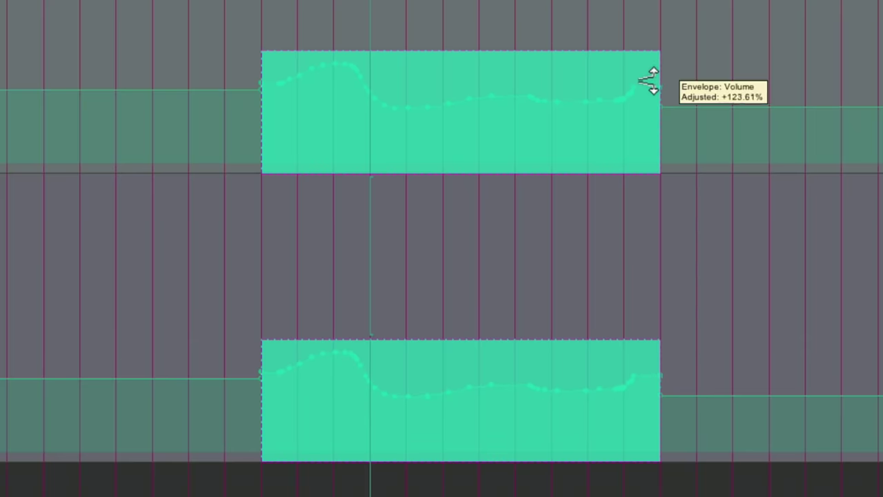
drag(649, 81, 639, 175)
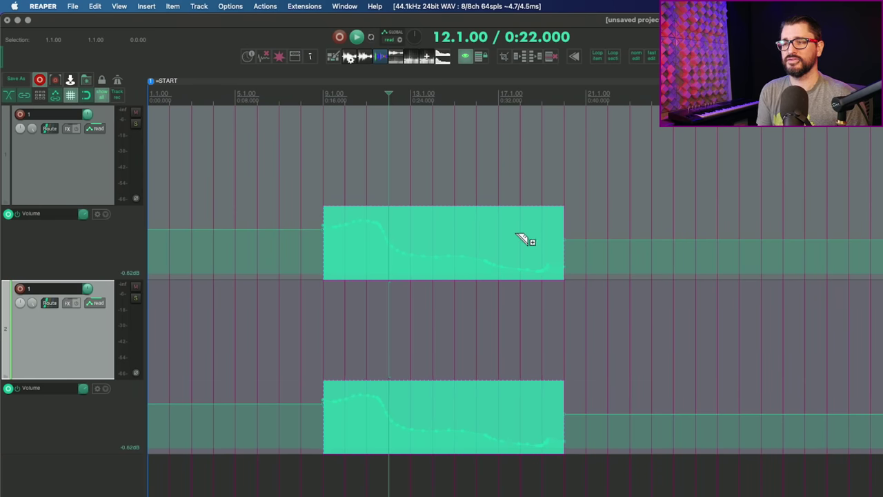
- Open Preferences at Mouse Modifiers for the razor edit envelope area and review the default drag behaviors
key(super+comma)
scroll(249, 245, down, 3)
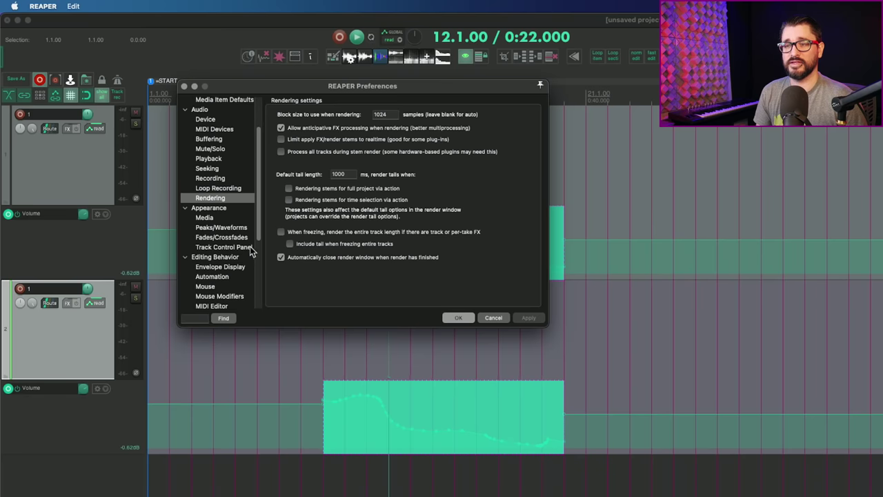
click(219, 296)
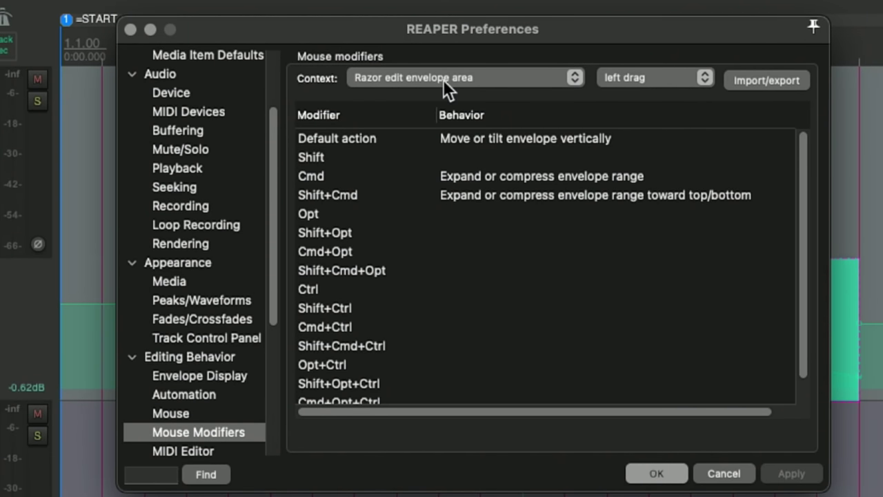
click(642, 83)
click(650, 82)
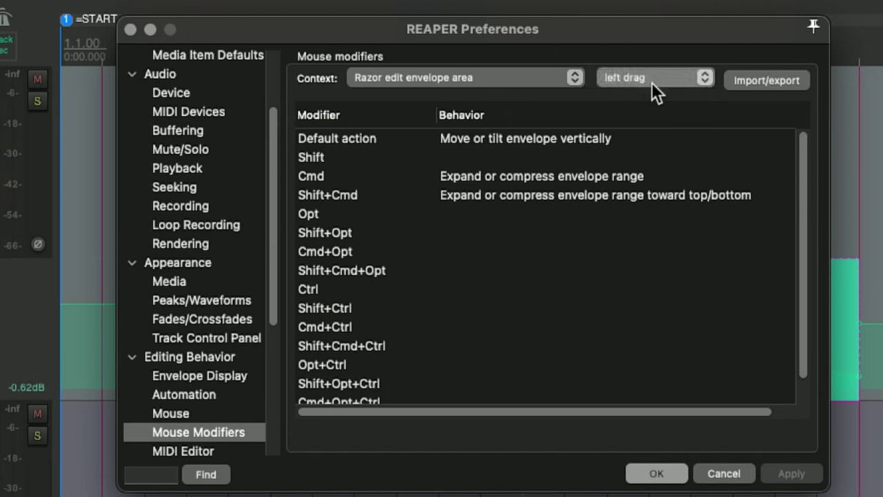
click(557, 143)
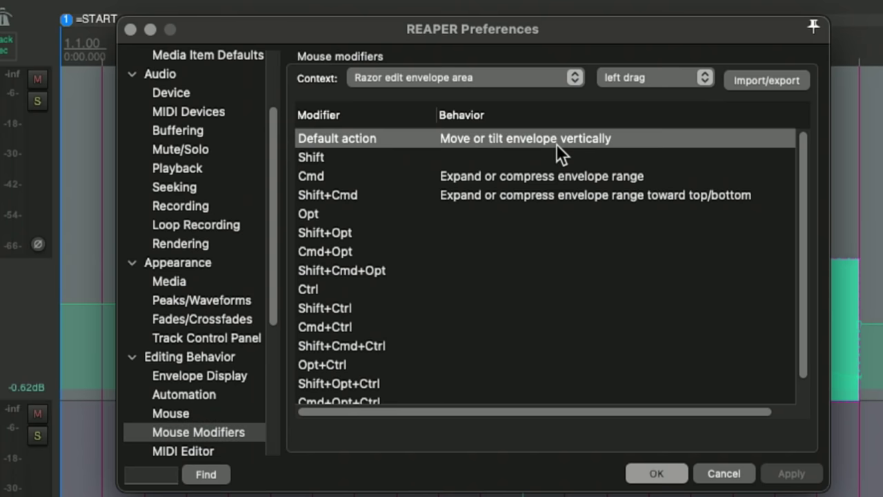
click(614, 138)
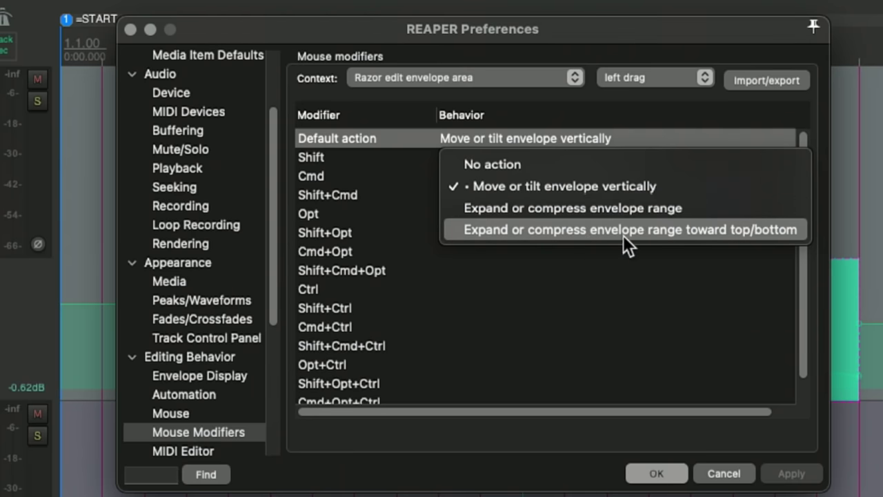
click(699, 258)
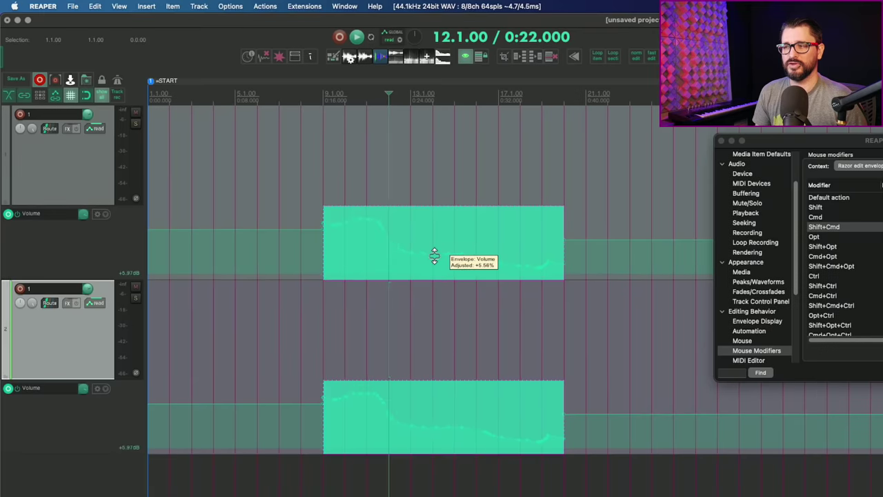
- Drag the razor-area volume envelopes up and down with different modifiers to reshape the dipping curve
drag(437, 246, 430, 247)
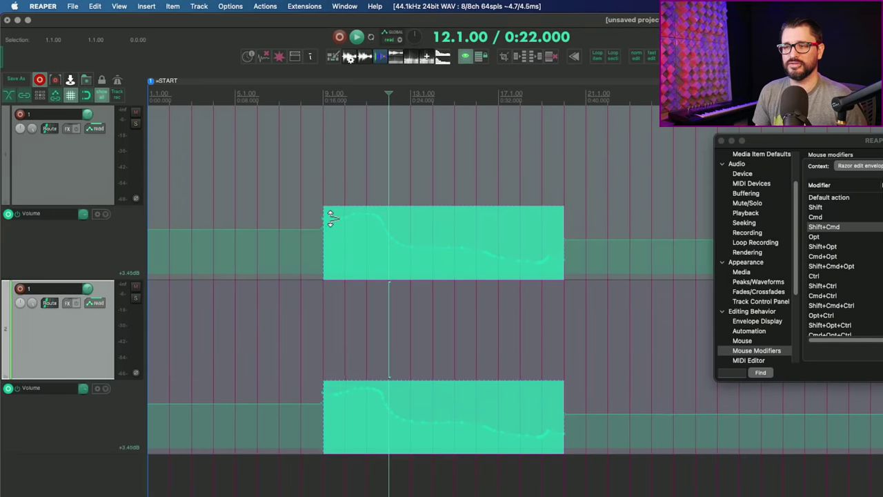
mouse_move(331, 218)
mouse_down()
mouse_move(331, 239)
mouse_move(332, 223)
mouse_up()
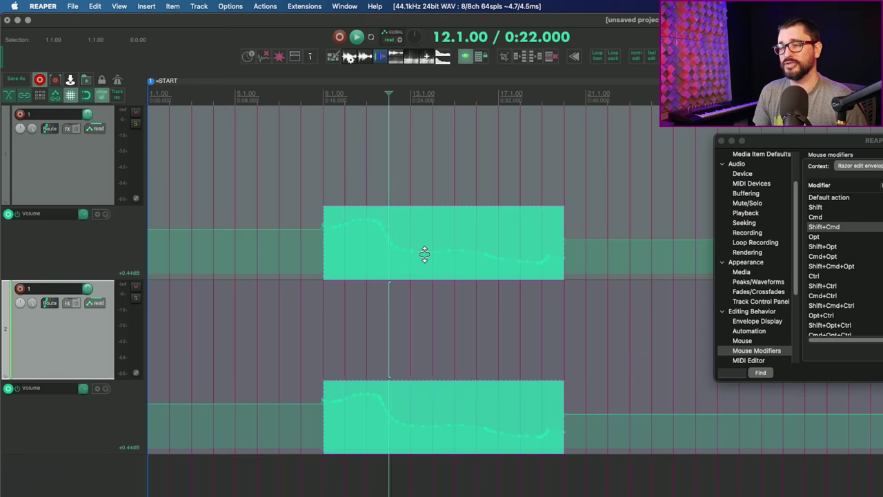
mouse_move(424, 254)
mouse_down()
mouse_move(428, 225)
mouse_move(421, 316)
mouse_move(420, 245)
mouse_move(417, 259)
mouse_up()
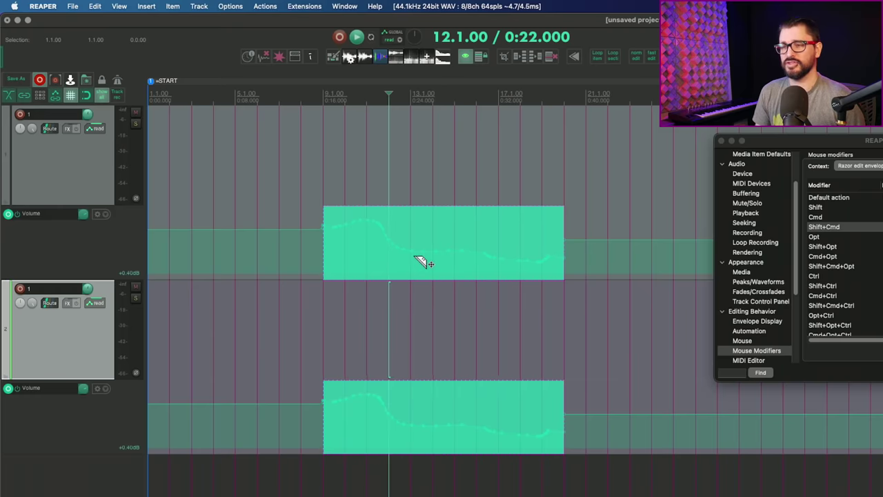
drag(412, 283, 428, 259)
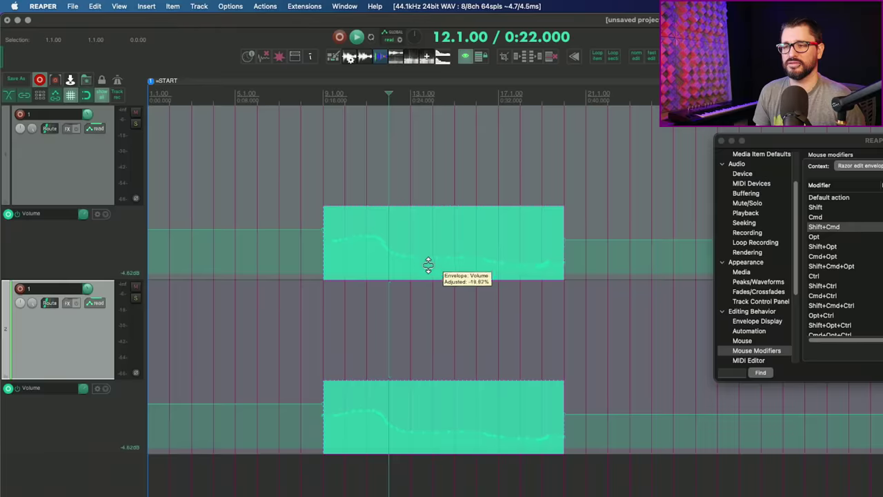
mouse_move(428, 264)
mouse_down()
mouse_move(427, 228)
mouse_move(426, 274)
mouse_move(424, 225)
mouse_move(410, 276)
mouse_move(415, 254)
mouse_up()
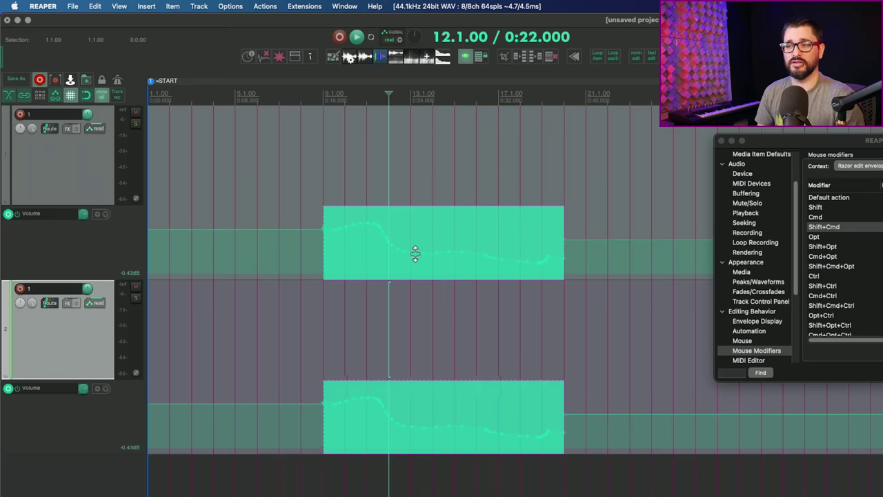
drag(415, 254, 418, 169)
drag(426, 261, 426, 256)
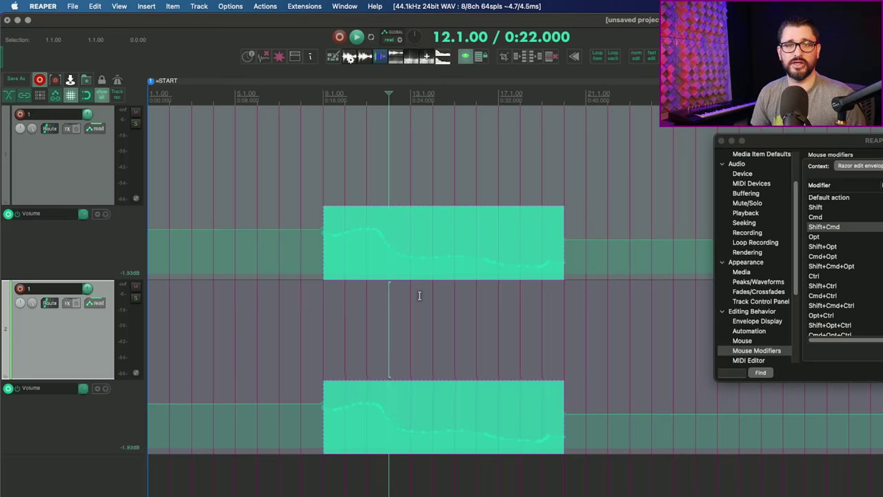
- Mark a new razor area later on track 1, boost its volume, then clear the razor areas
scroll(550, 285, right, 10)
scroll(551, 285, left, 10)
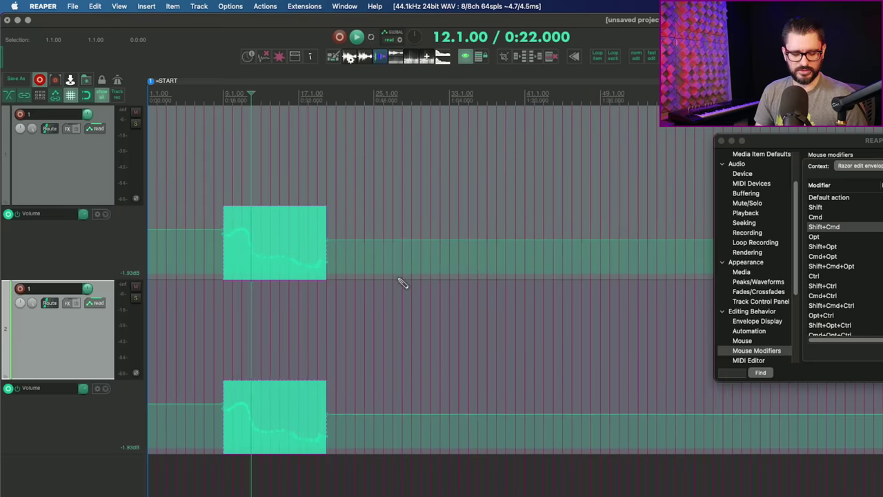
drag(400, 278, 532, 266)
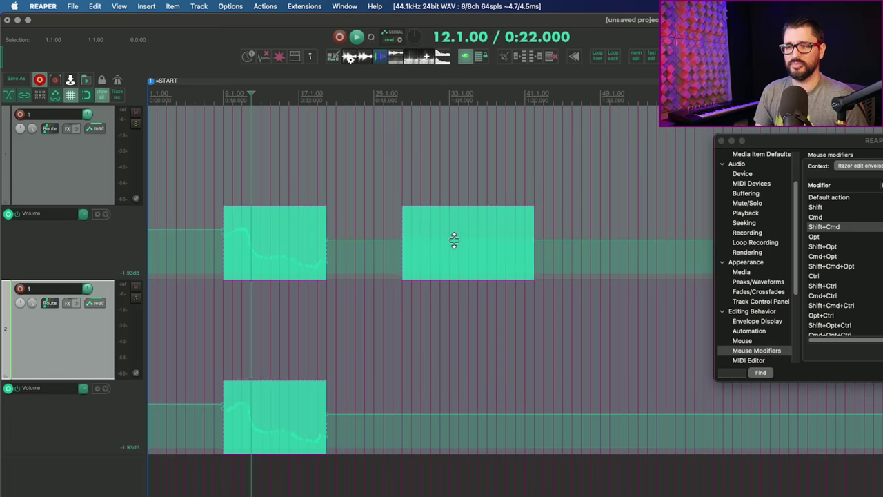
mouse_move(452, 239)
mouse_down()
mouse_move(452, 261)
mouse_move(460, 231)
mouse_move(460, 271)
mouse_move(462, 231)
mouse_move(459, 267)
mouse_move(455, 238)
mouse_move(456, 250)
mouse_up()
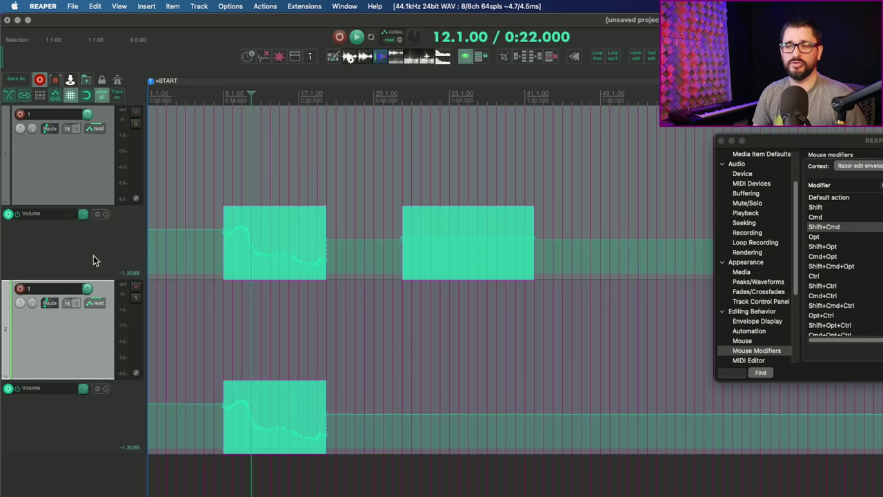
click(356, 220)
- Center the Preferences window and view the Opt modifier's behavior choices without changing them
drag(851, 141, 367, 122)
click(432, 219)
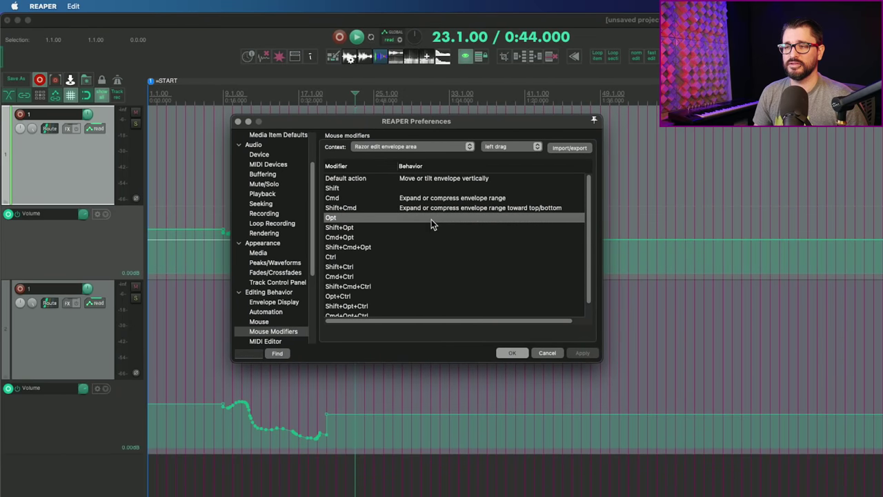
click(465, 291)
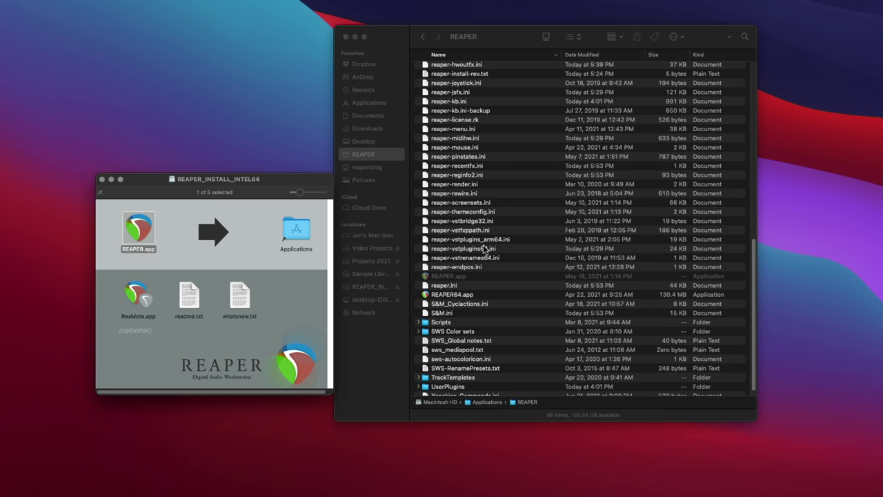
- Select the REAPER64 application in the Applications/REAPER folder
click(461, 294)
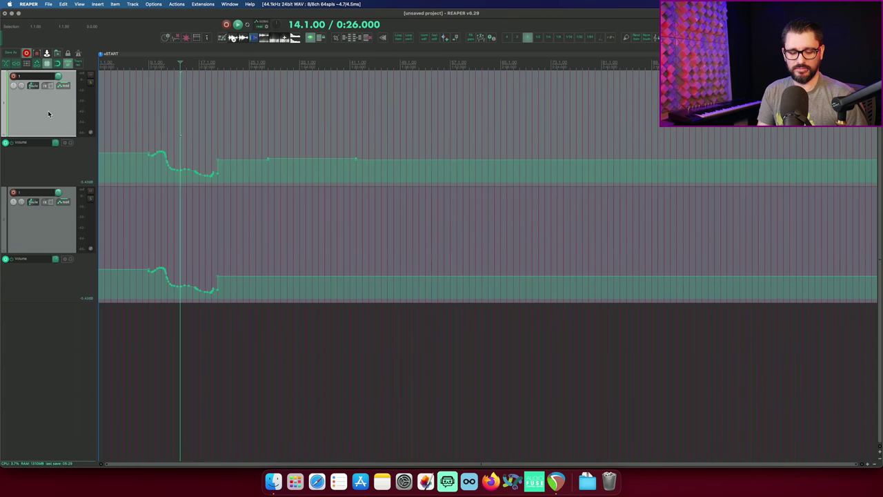
- Start a new empty project with Cmd+N and add a single blank track
key(super+n)
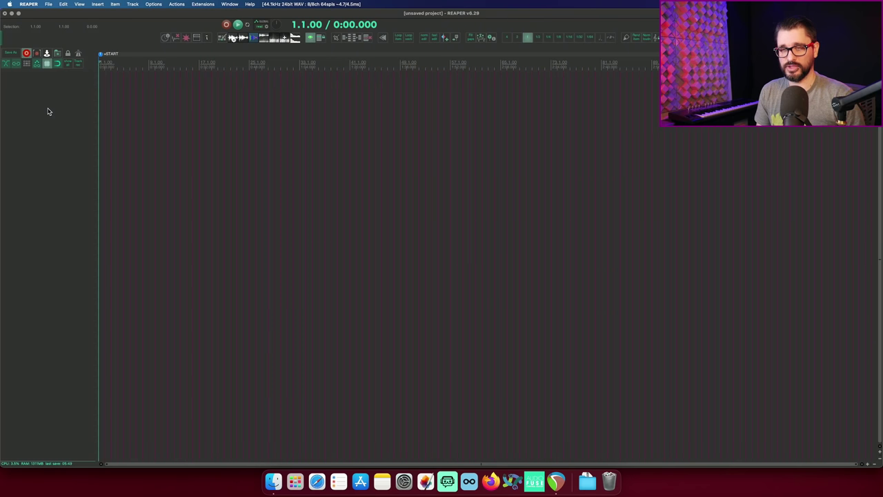
double_click(59, 87)
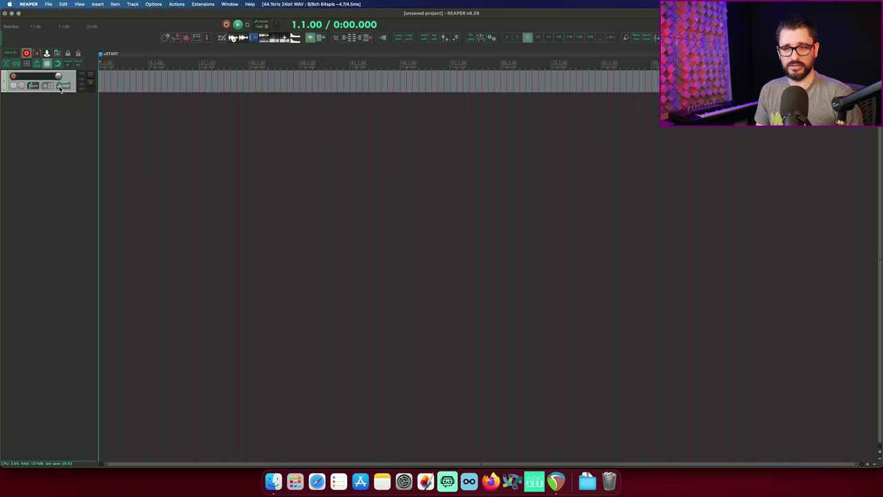
click(79, 4)
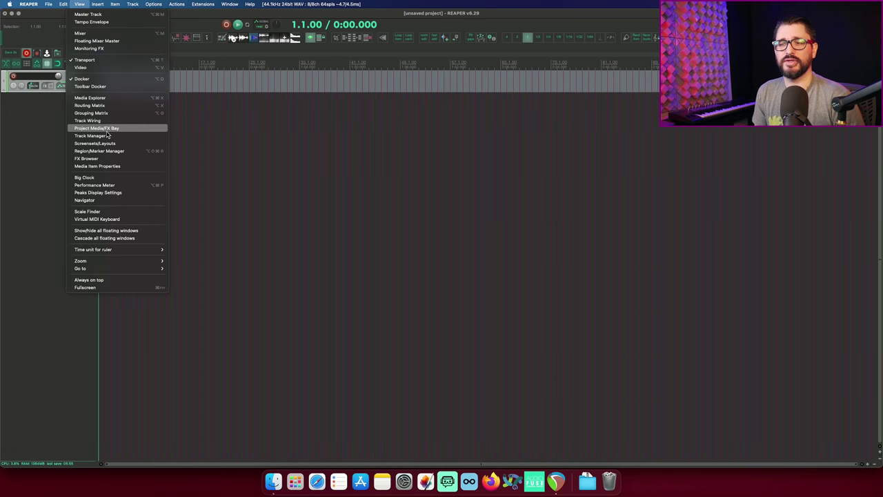
- Open the Media Explorer, enlarge it upward, and browse its preview output routing choices
click(90, 97)
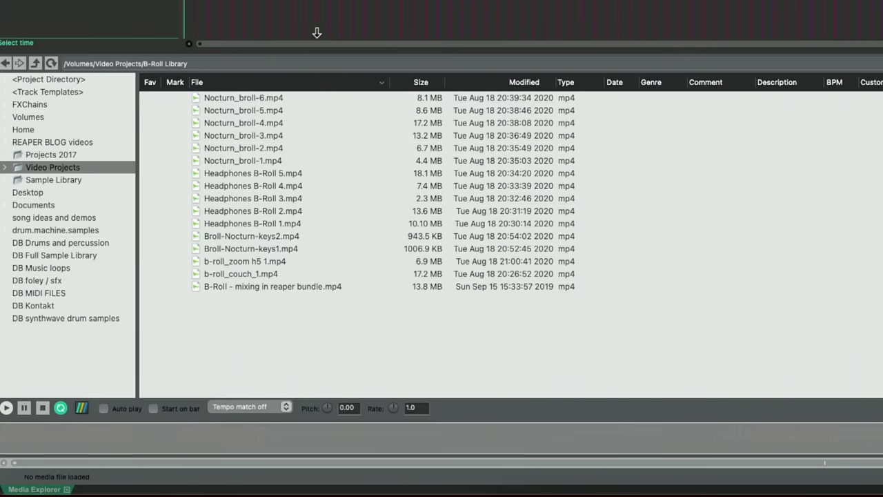
drag(307, 58, 307, 0)
click(82, 408)
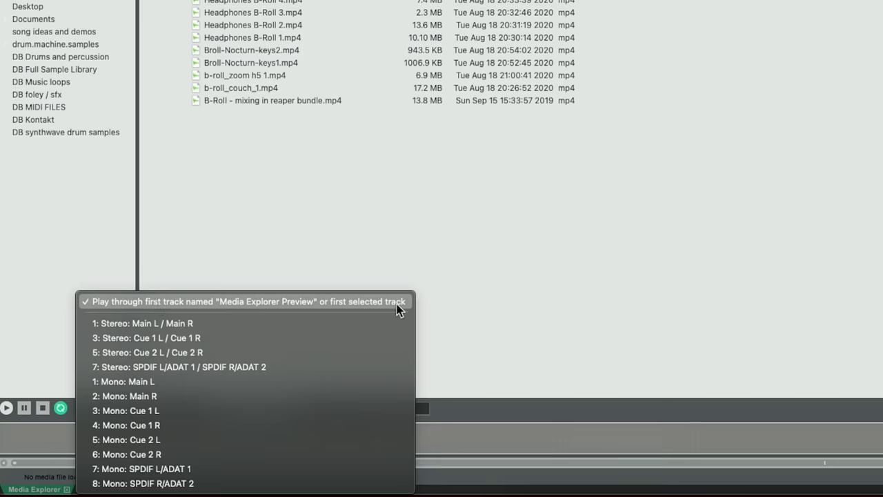
key(Down)
- Browse the DB Music loops folder, preview Zebra break 2.rx2, add a second track, and select Zebra break 1.rx2
click(76, 213)
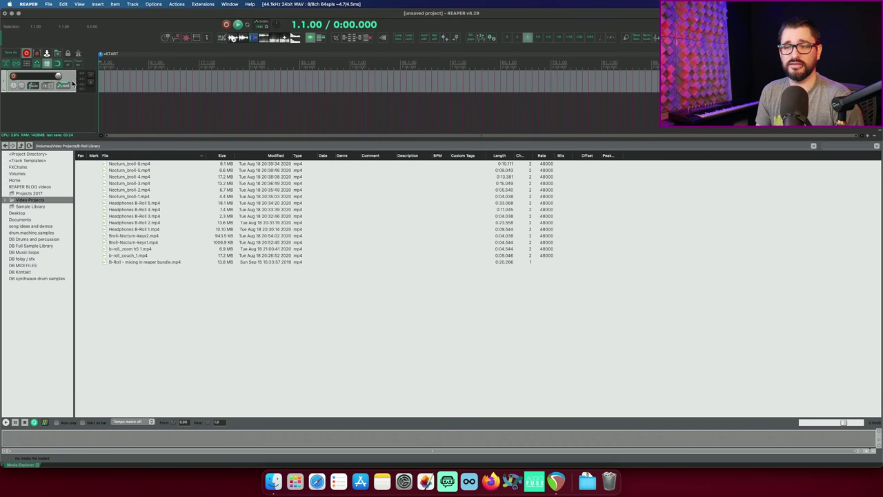
click(35, 253)
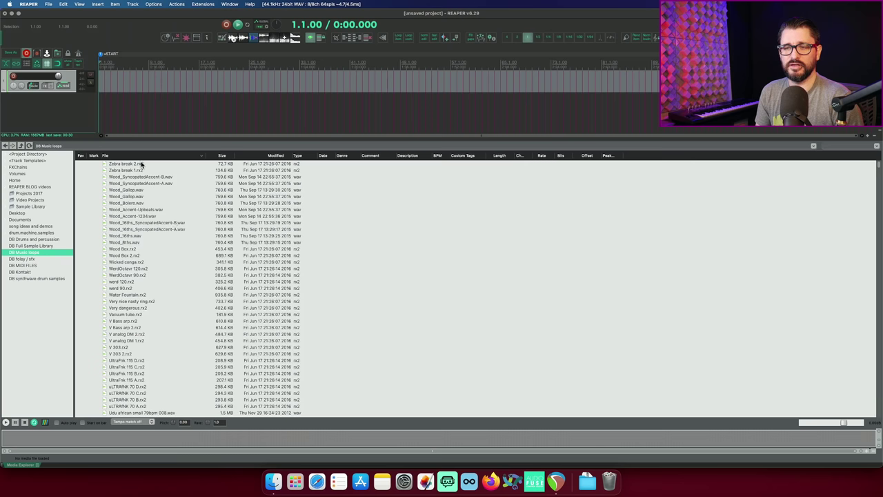
click(145, 163)
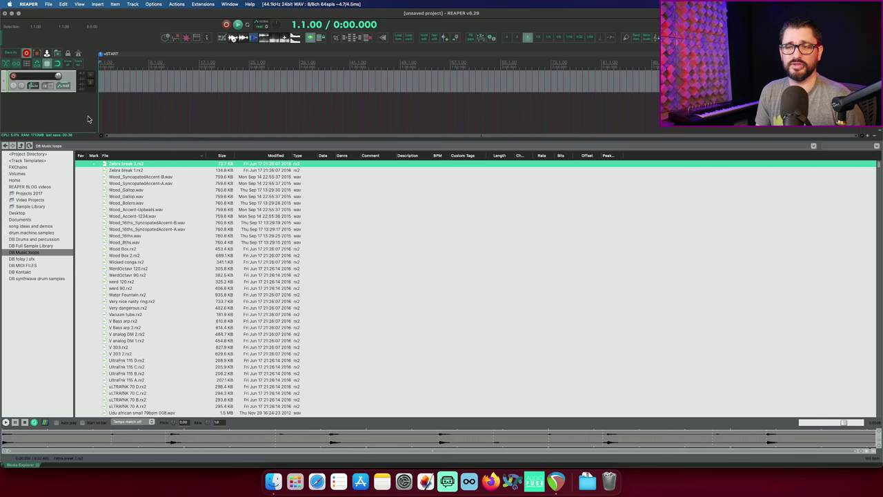
double_click(88, 119)
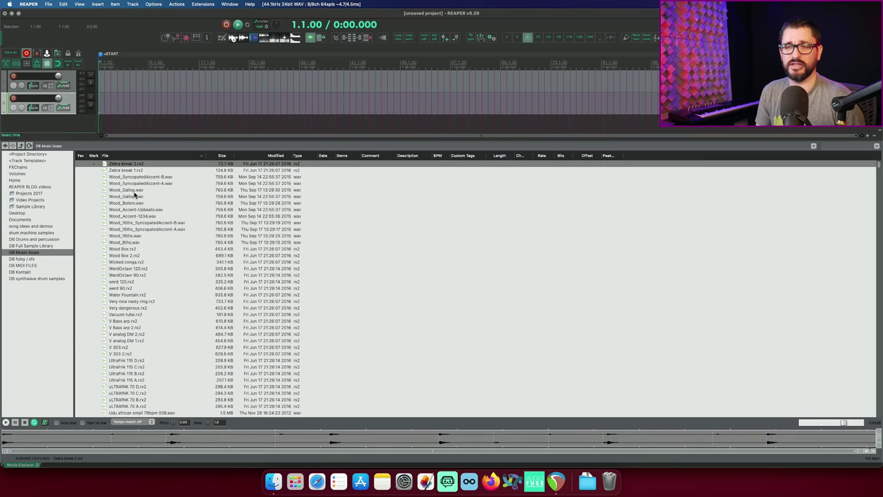
click(137, 171)
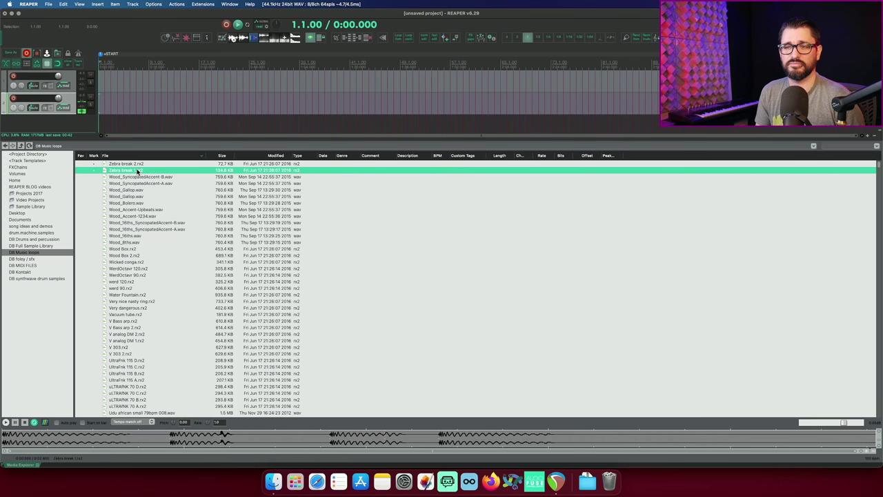
- Change the loop preview output routing, select Zebra break 2.rx2, and show the docked mixer
click(44, 423)
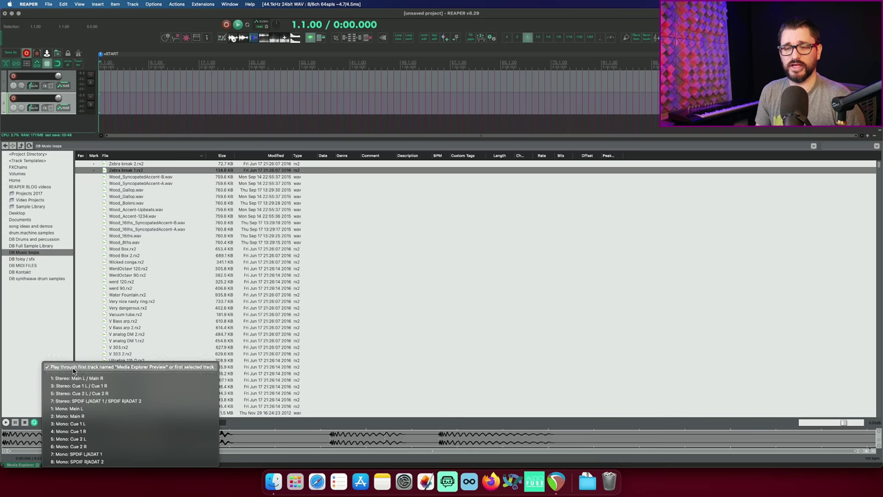
click(96, 391)
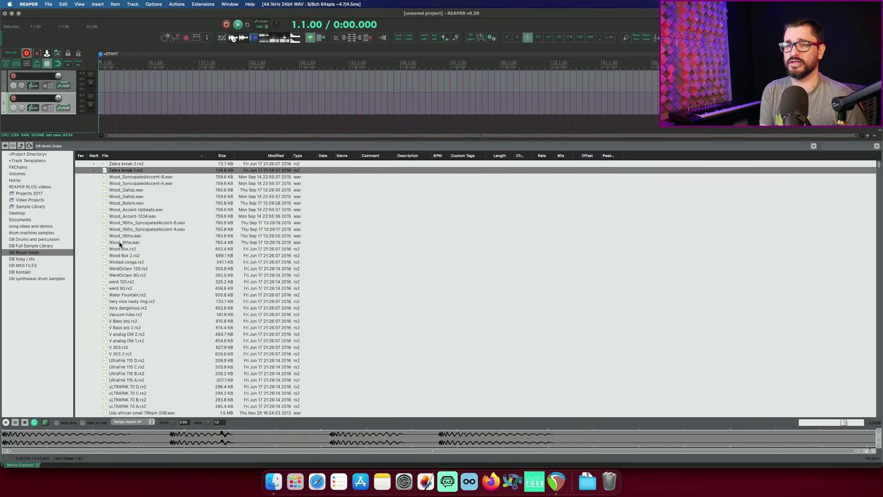
key(Up)
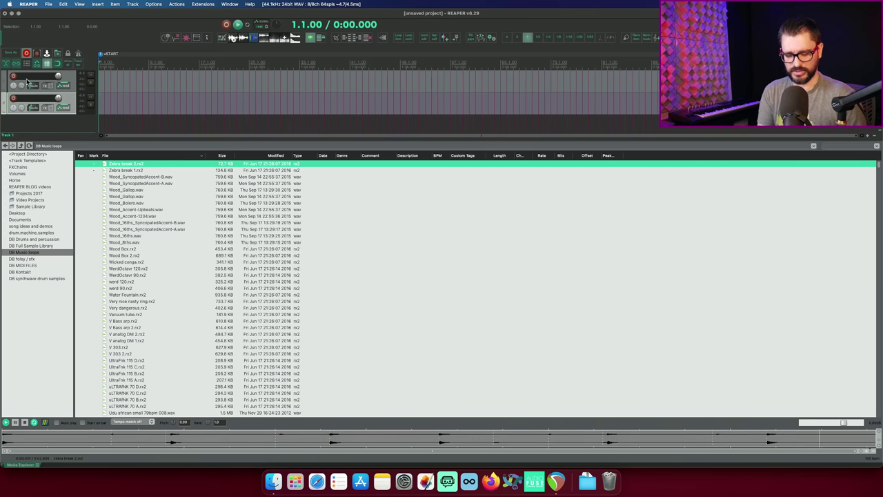
key(super+m)
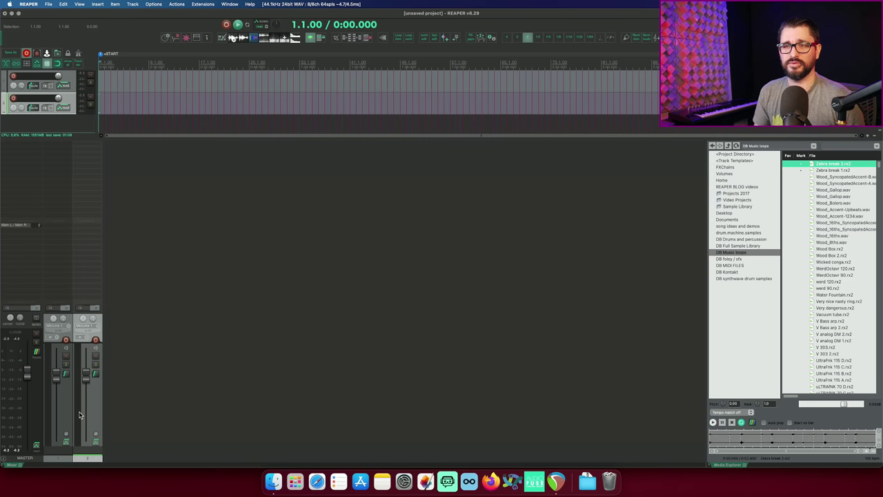
- Deselect track 2
click(173, 346)
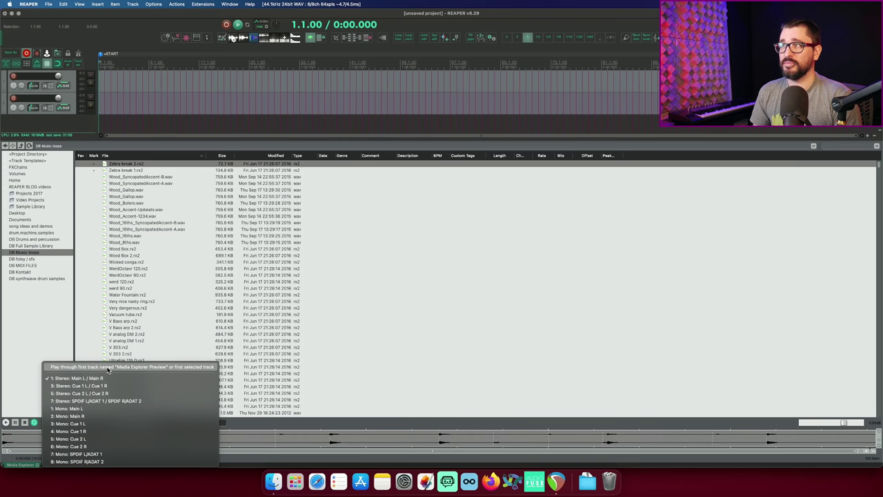
- Route previews through track 1, renamed 'Media Explorer Preview', then preview Zebra break 1.rx2
click(108, 371)
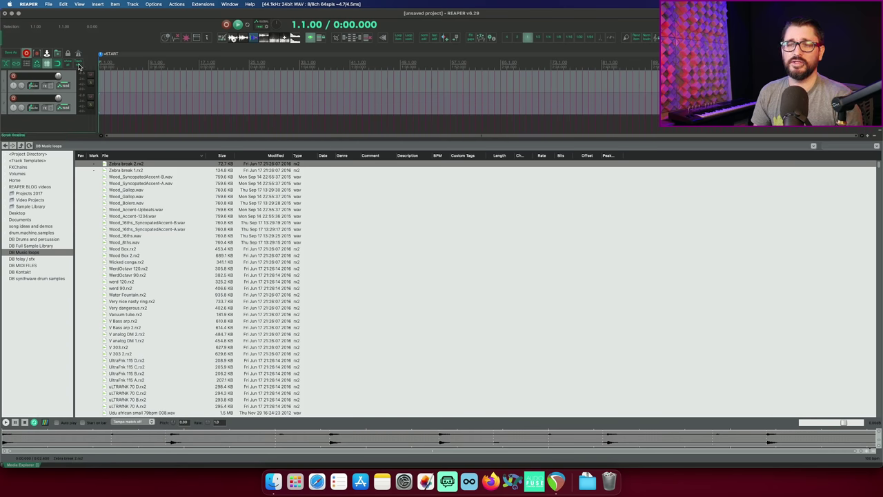
double_click(40, 80)
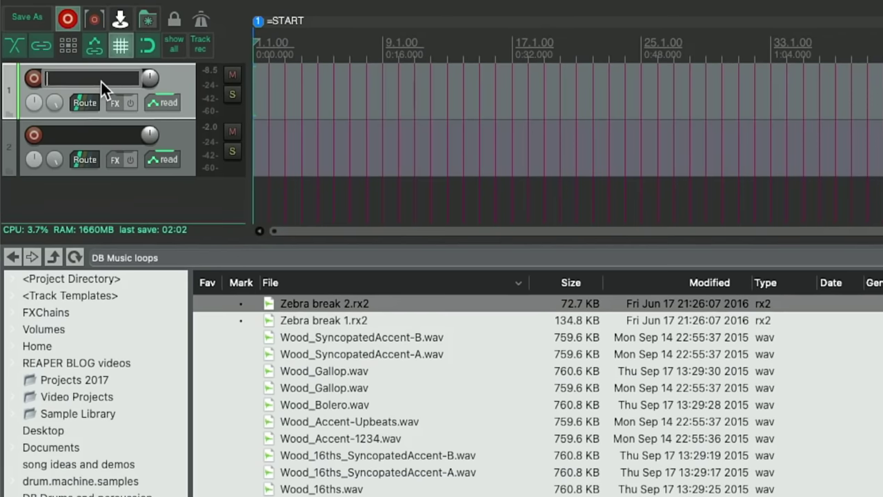
text(Media Exp)
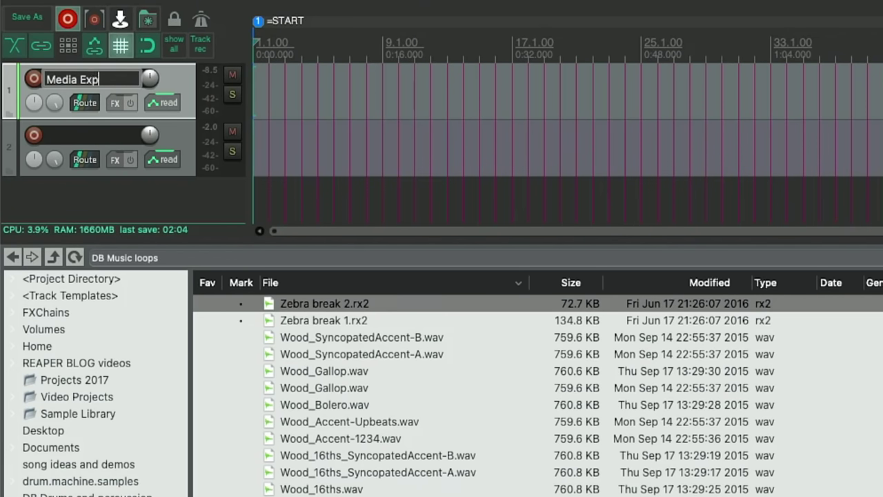
text(lorer Previ)
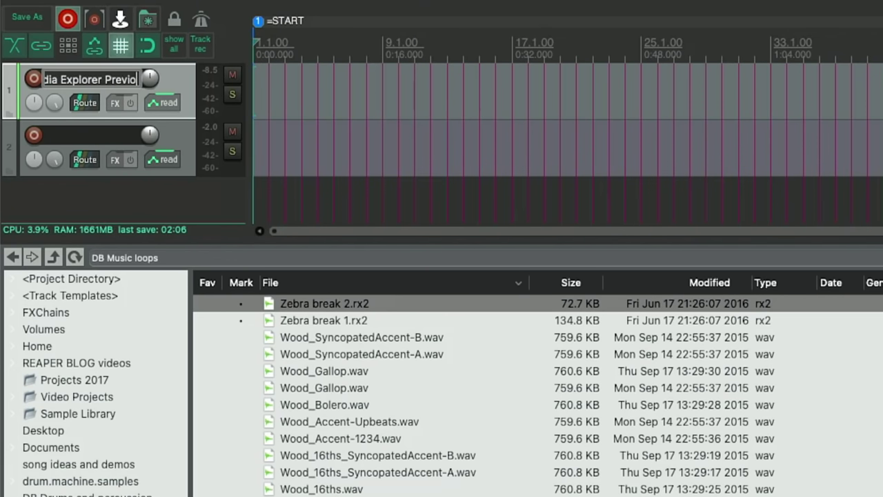
text(ew)
key(Return)
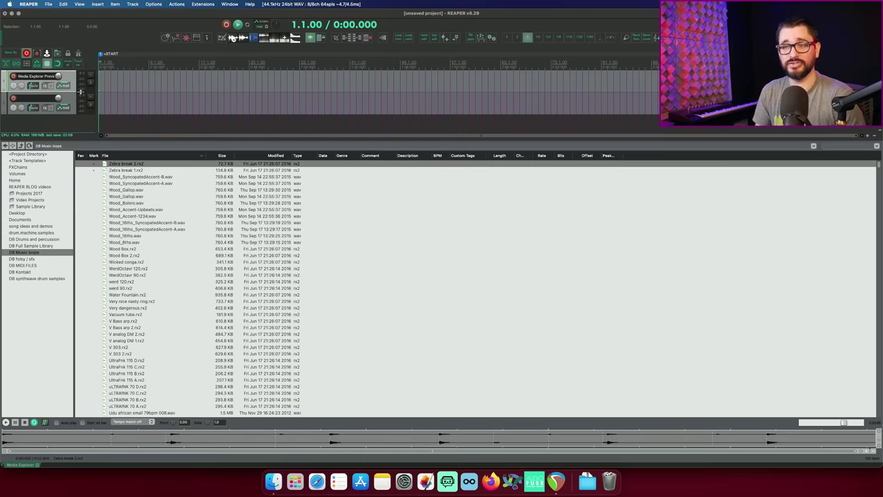
click(76, 123)
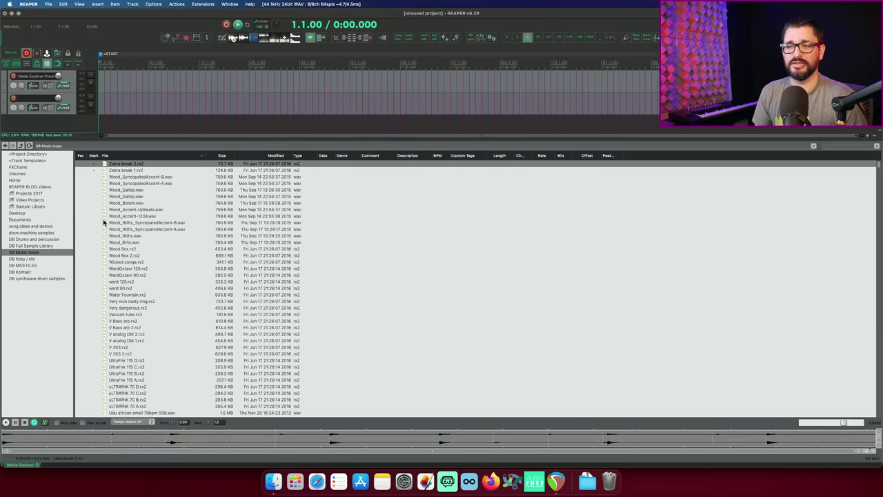
click(150, 171)
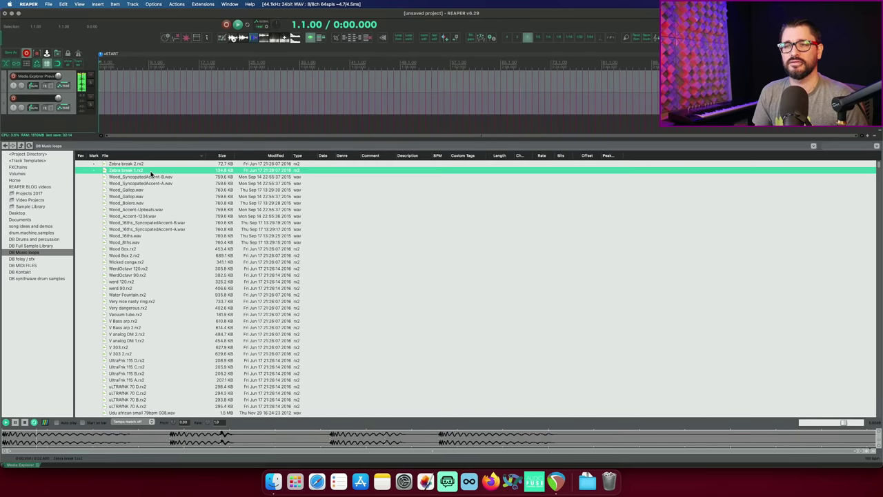
- Add T-RackS Brickwall Limiter to track 1 with Output Ceiling -5.9 dB and lowered Input
right_click(43, 86)
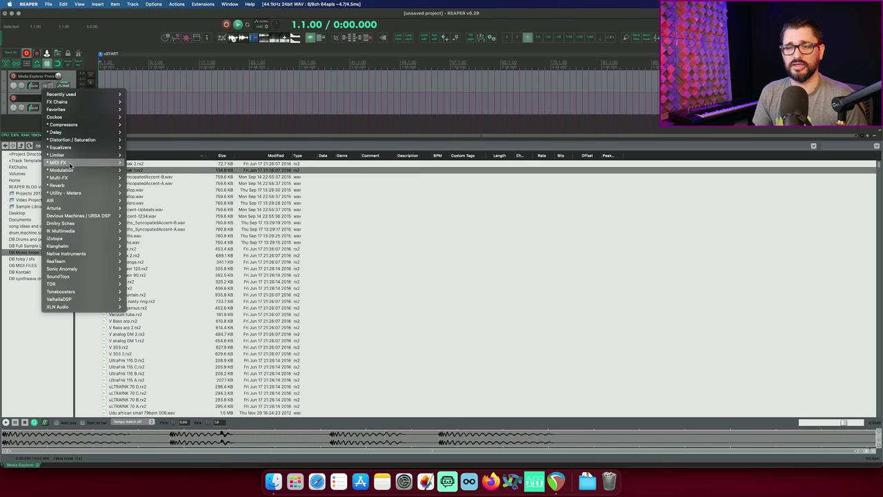
mouse_move(86, 125)
click(174, 162)
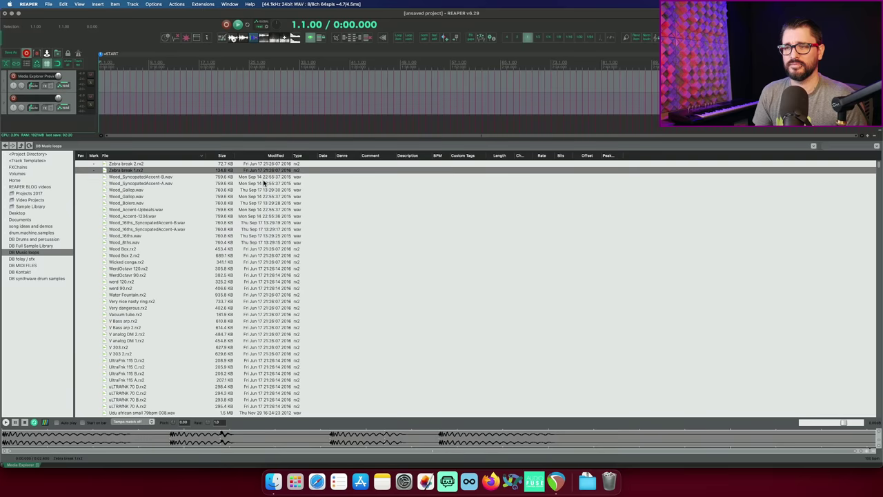
drag(578, 311, 253, 88)
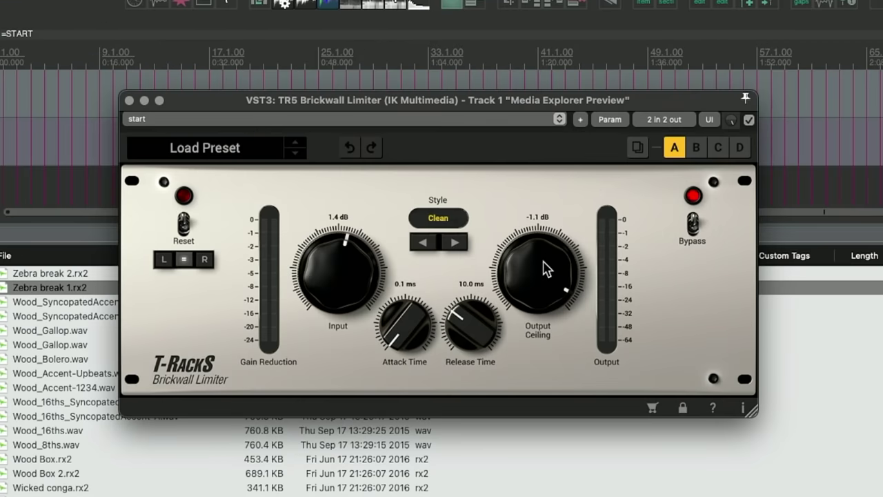
drag(378, 177, 380, 205)
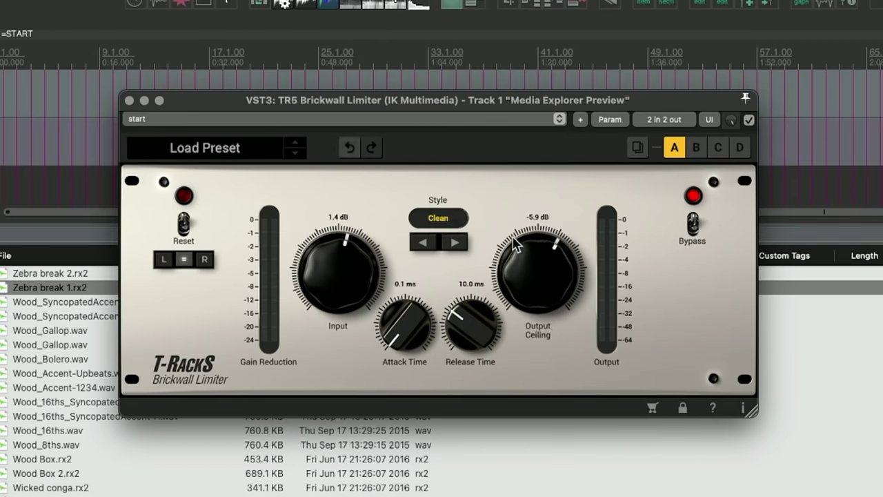
mouse_move(356, 279)
mouse_down()
mouse_move(356, 296)
mouse_move(357, 286)
mouse_up()
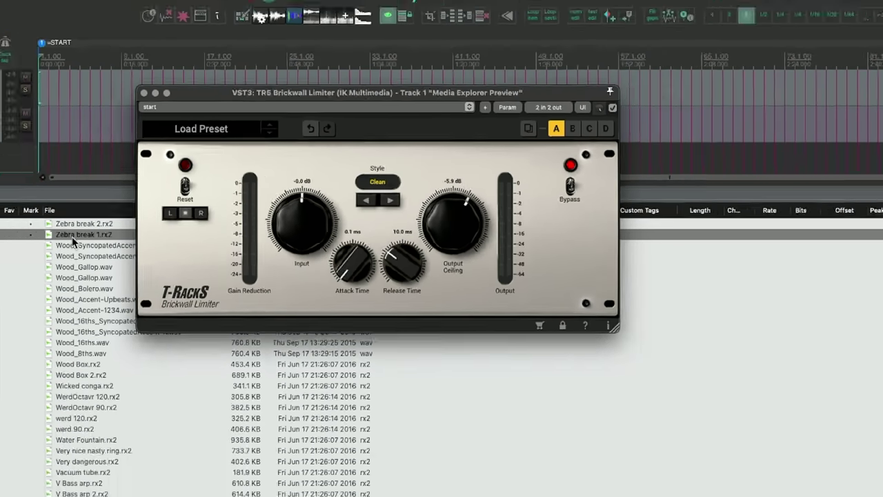
- Preview Zebra break 1.rx2 through the limiter, briefly starting and stopping project playback
click(72, 238)
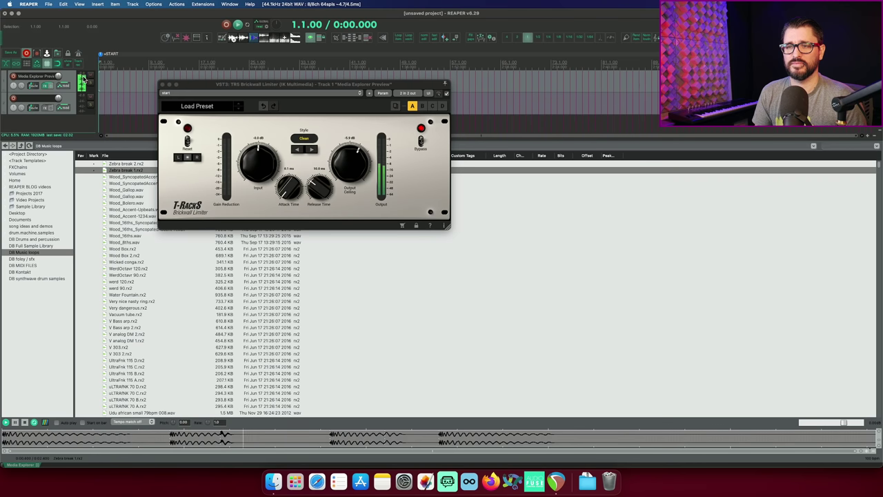
key(space)
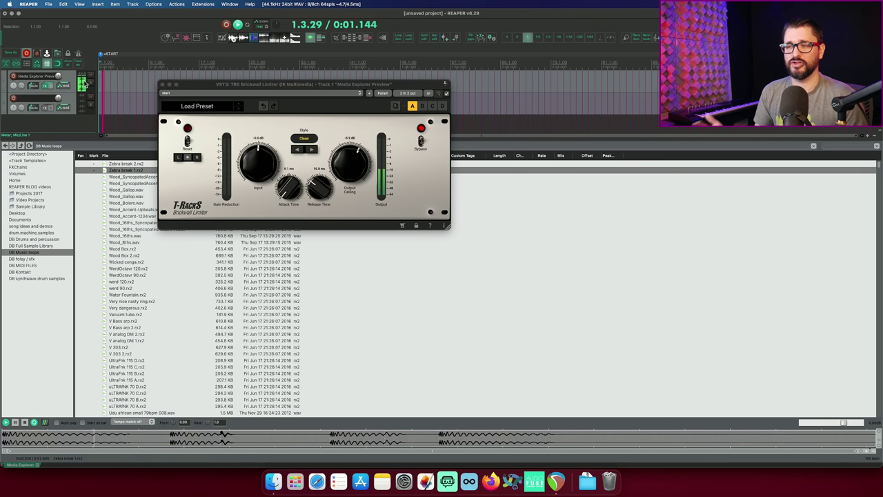
key(space)
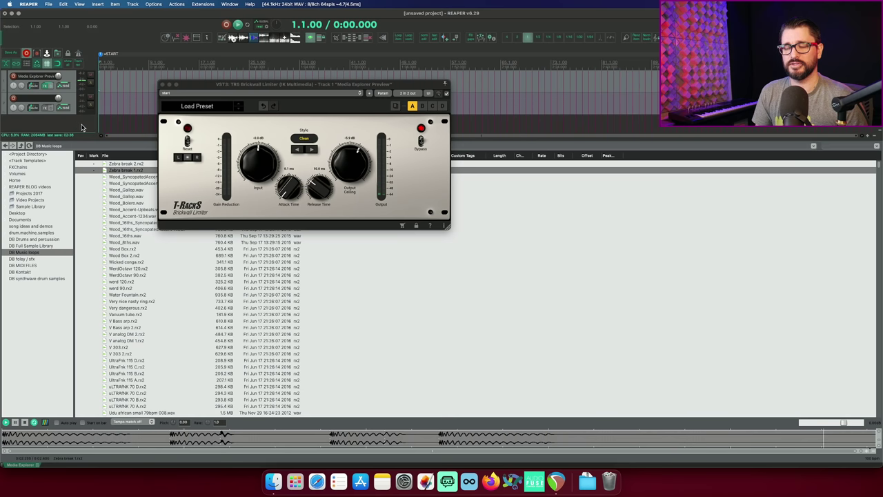
key(space)
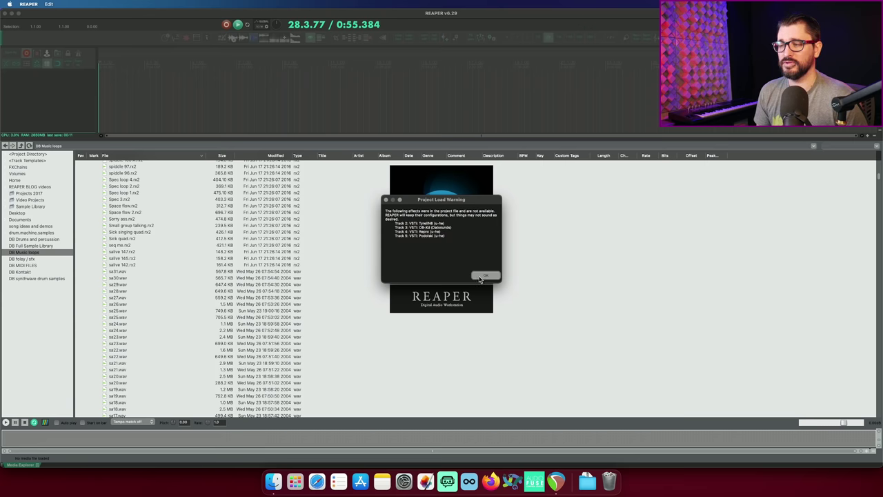
- Dismiss the project load warning and open the View menu
click(485, 276)
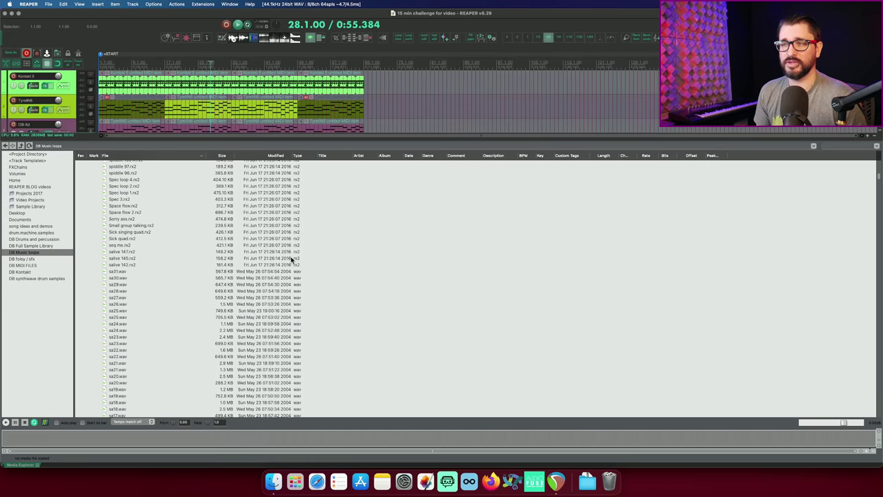
click(80, 5)
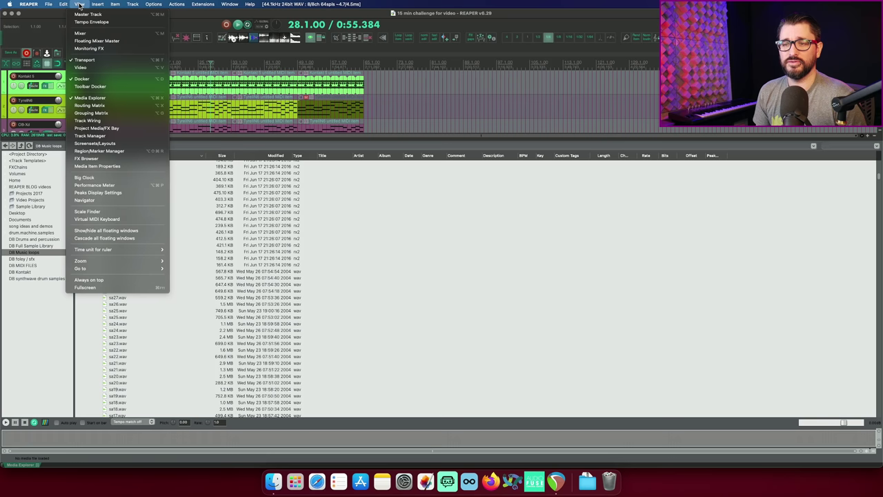
- In the Project Media/FX Bay, bypass the unavailable OB-Xd plug-in
click(116, 129)
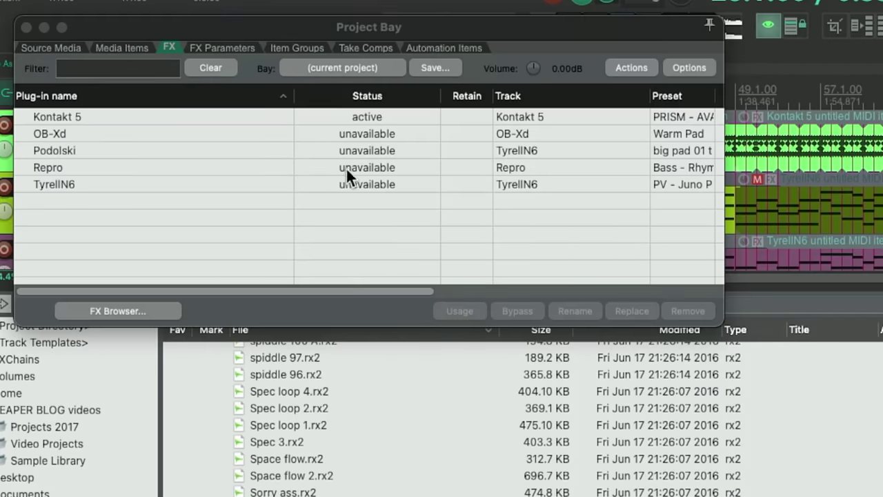
click(368, 135)
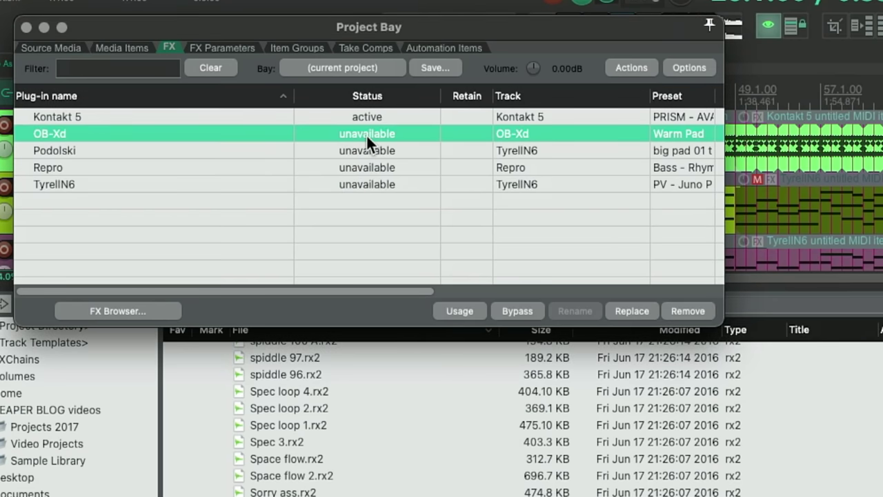
right_click(368, 133)
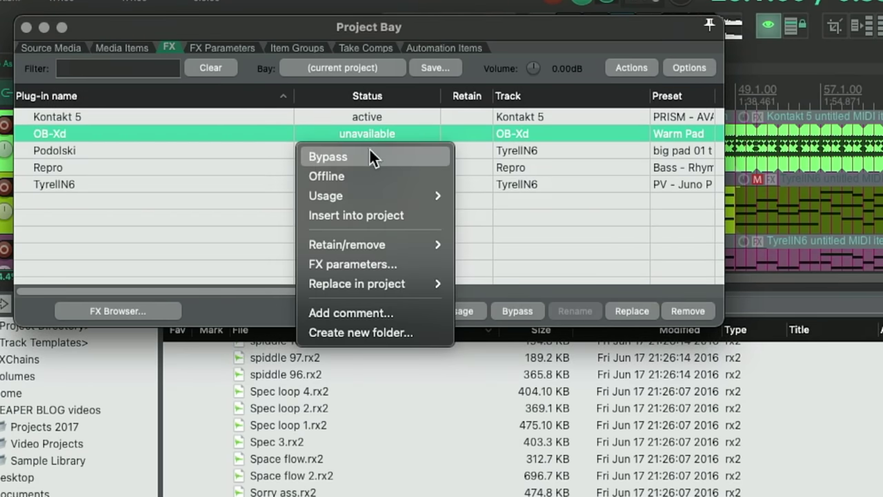
click(368, 154)
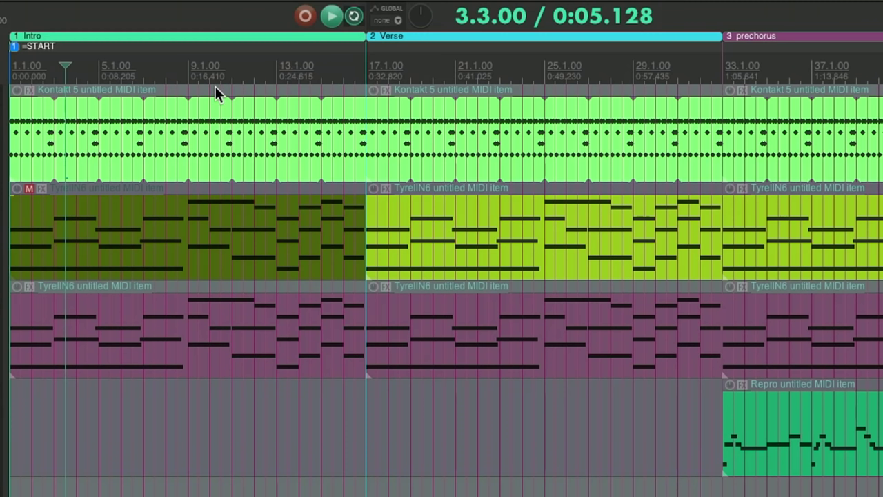
scroll(216, 86, up, 5)
scroll(217, 86, up, 3)
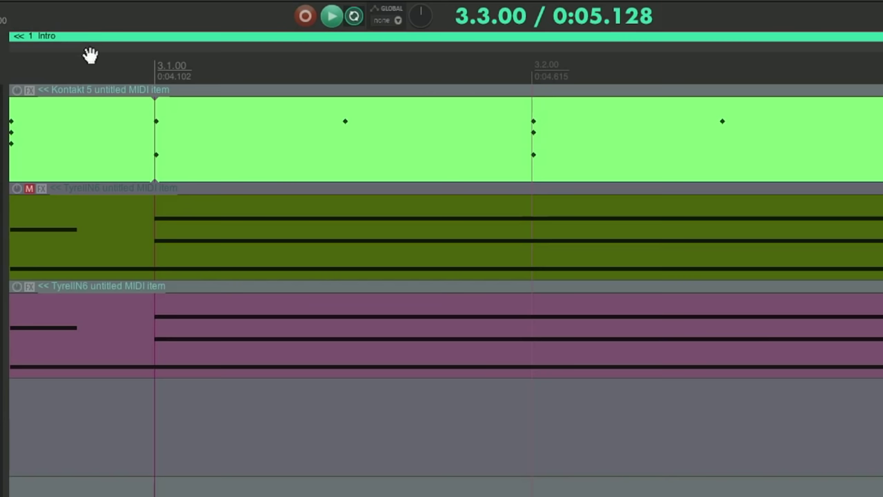
- Place the edit cursor at 18.3, then jump to the next region start at 33.1.00
scroll(154, 97, right, 5)
scroll(152, 91, right, 15)
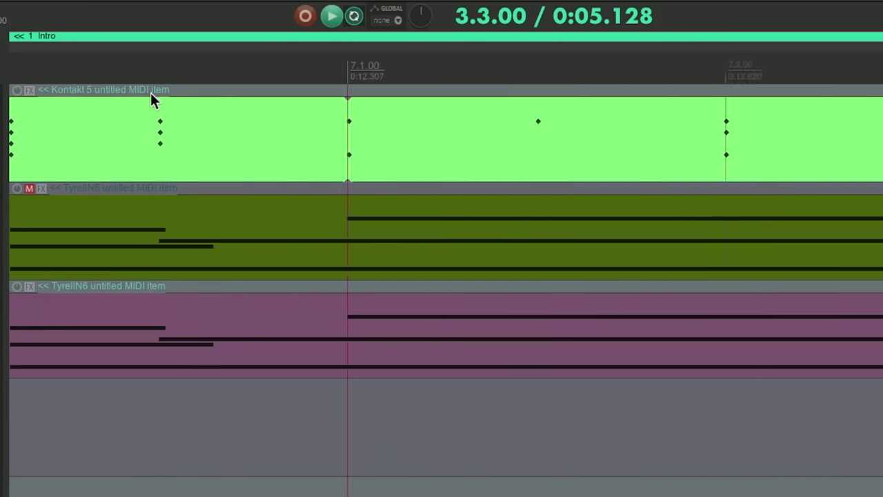
scroll(151, 94, right, 20)
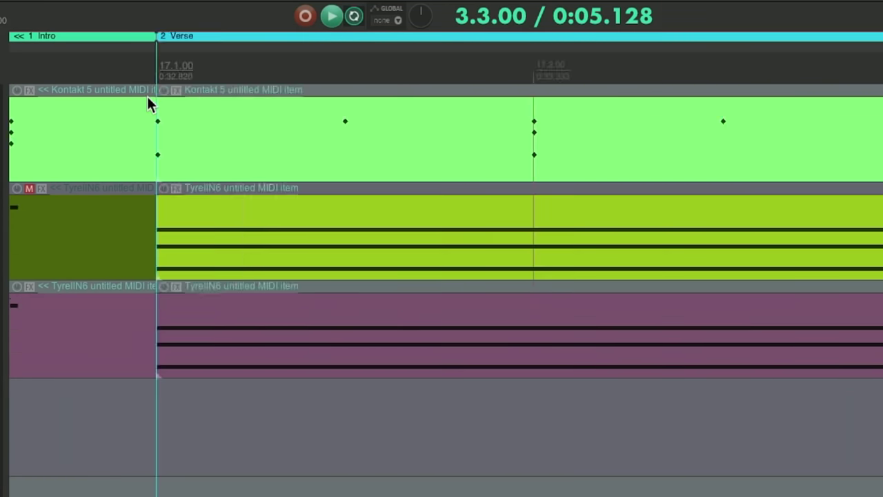
scroll(147, 96, left, 20)
scroll(146, 96, right, 15)
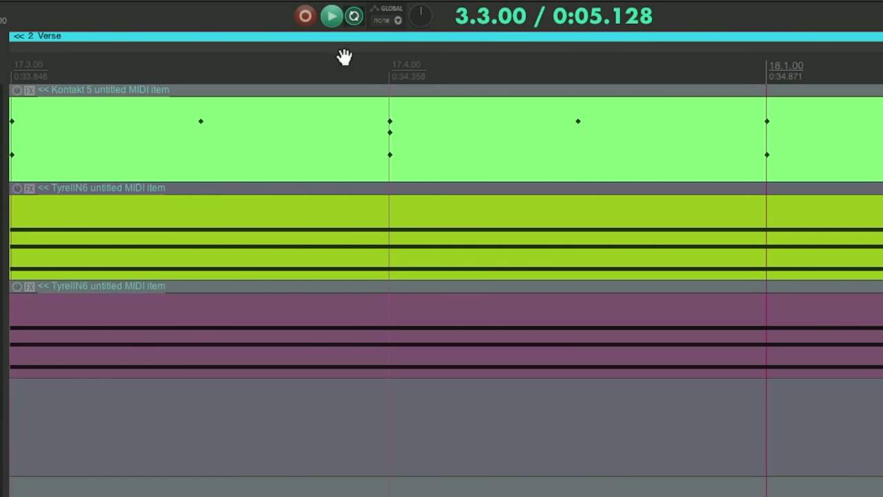
scroll(339, 59, right, 6)
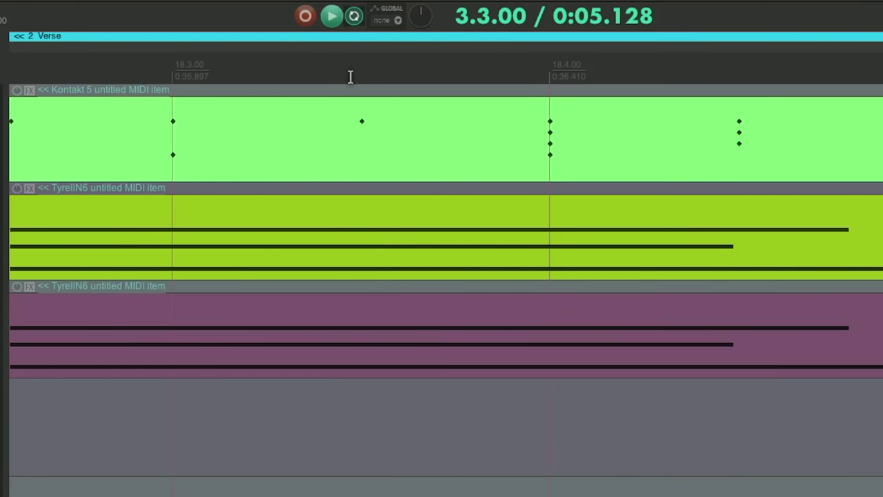
click(350, 77)
key(])
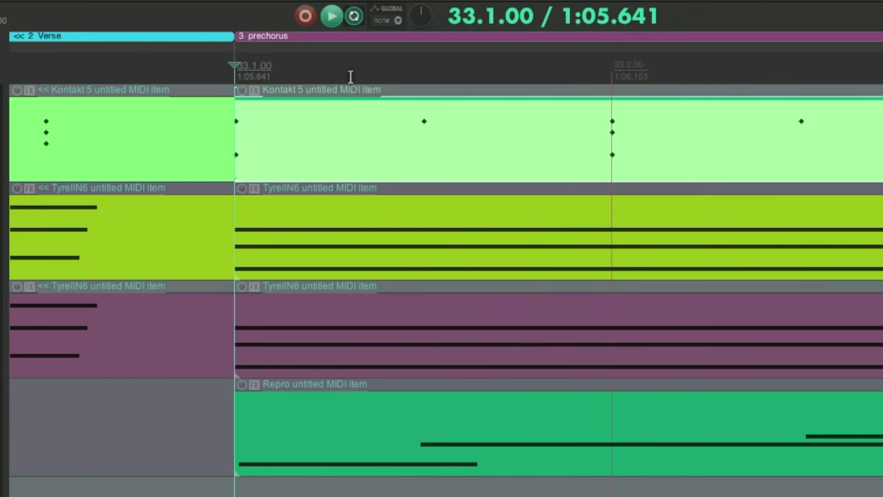
scroll(263, 55, right, 5)
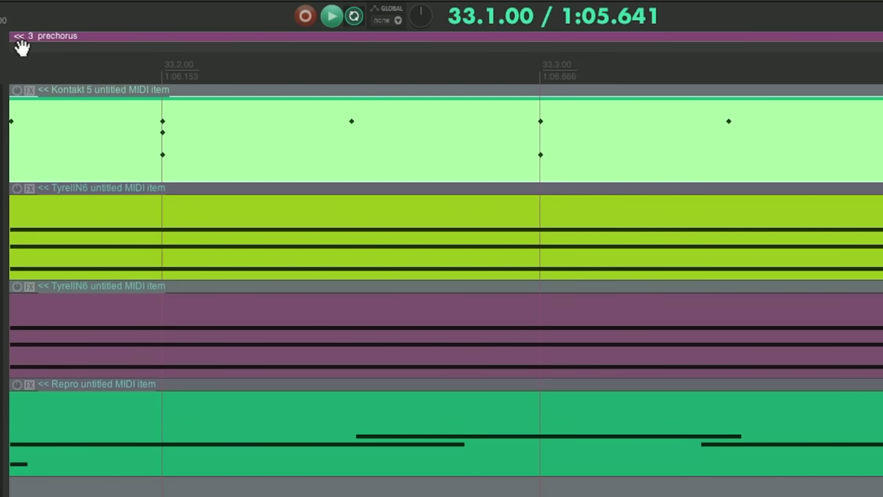
scroll(131, 82, left, 7)
scroll(128, 81, right, 12)
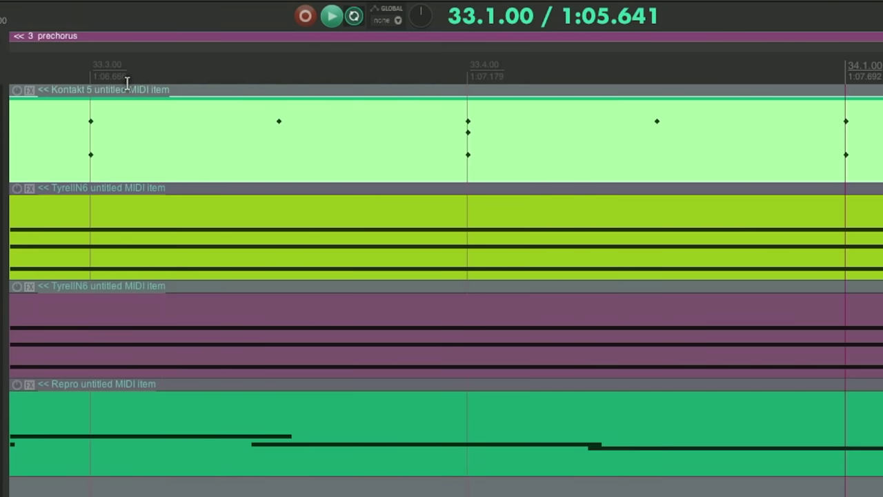
scroll(127, 83, left, 2)
scroll(89, 153, down, 10)
scroll(89, 152, down, 5)
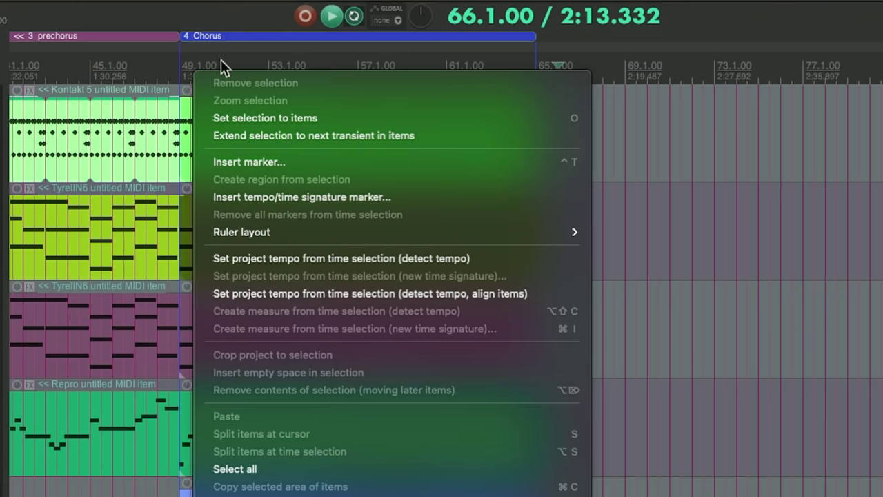
- Hide numbers on named regions and create region 5 spanning bars 65 to 75
mouse_move(310, 231)
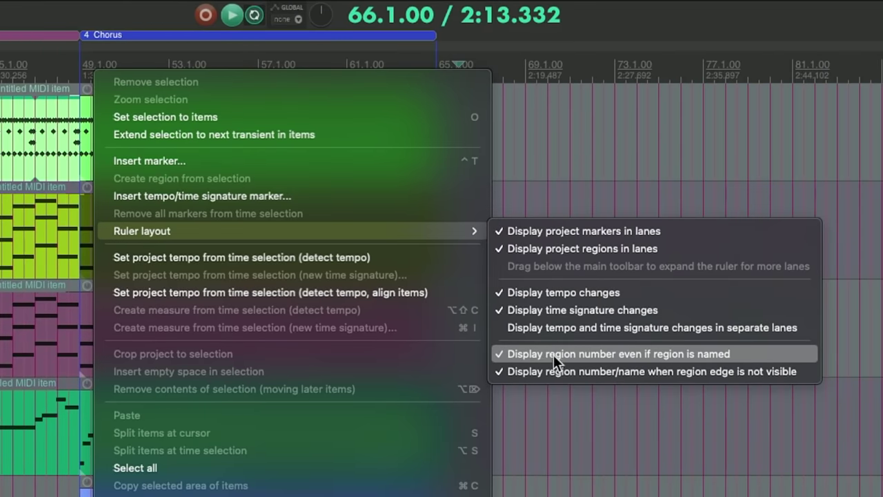
click(727, 353)
click(71, 72)
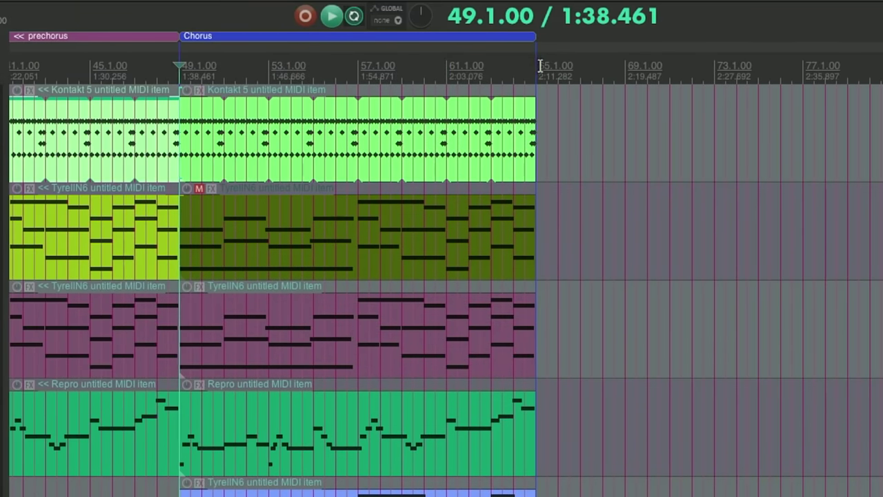
scroll(537, 69, right, 5)
drag(86, 69, 314, 71)
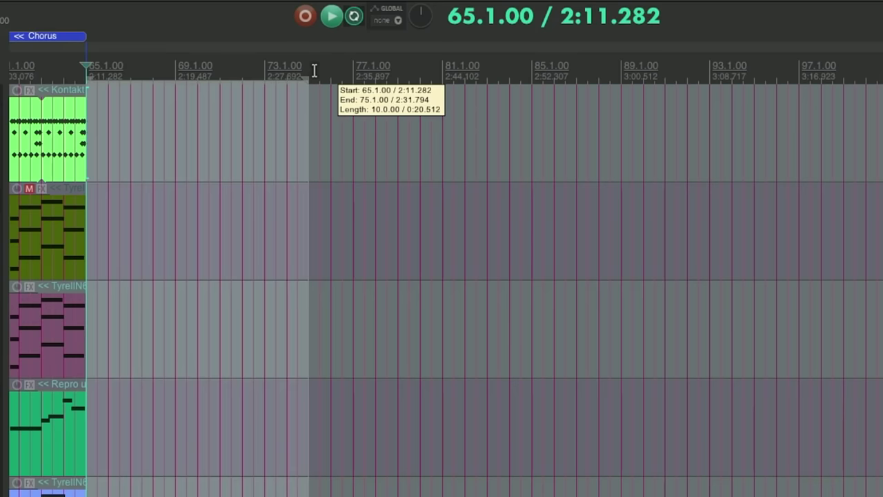
key(shift+r)
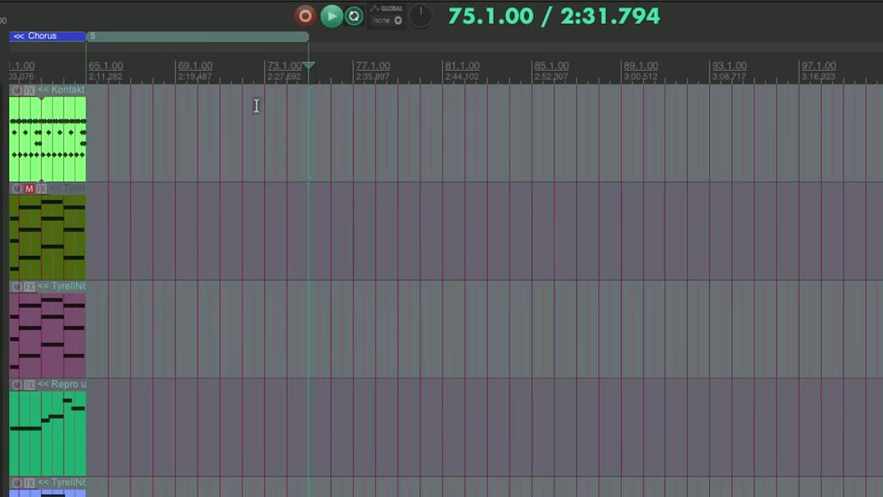
click(214, 104)
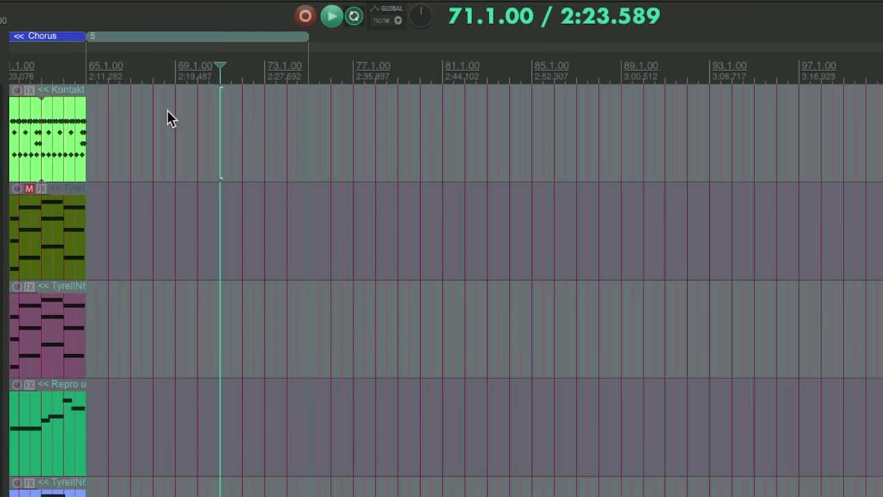
- Turn off off-screen region name display and check it with the cursor at 13.3.00
scroll(167, 111, left, 12)
right_click(458, 70)
mouse_move(575, 231)
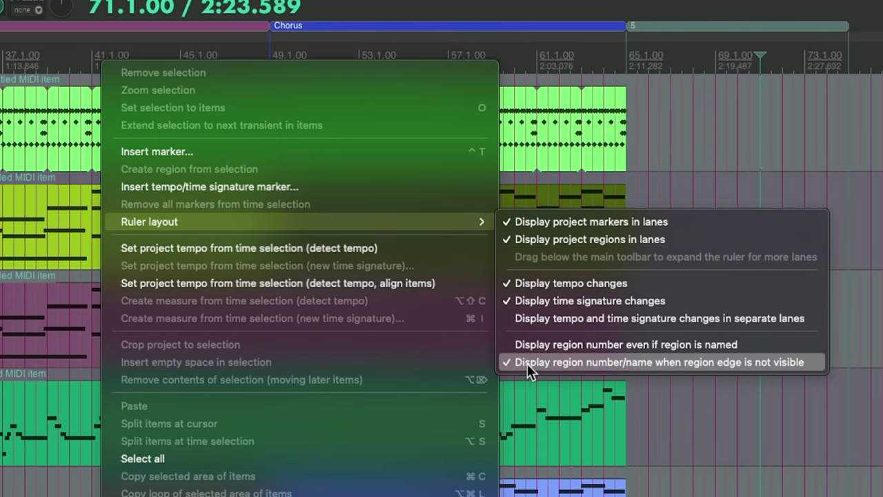
click(717, 364)
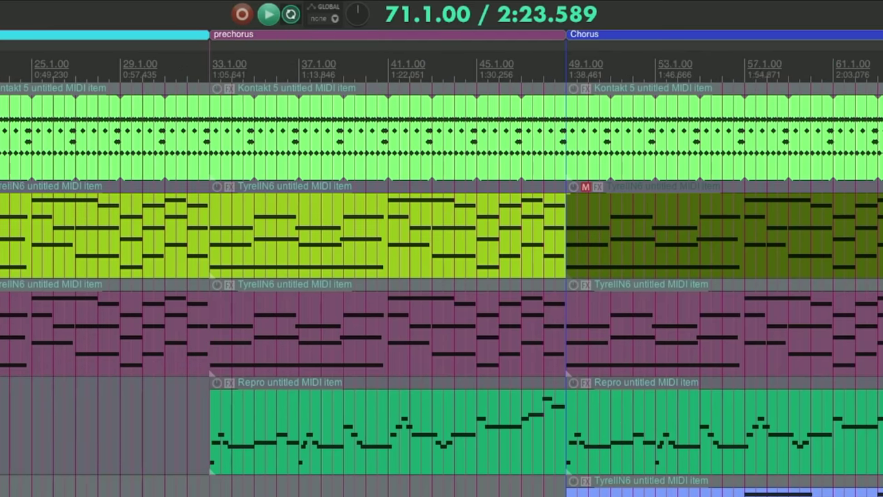
click(39, 69)
scroll(55, 78, left, 10)
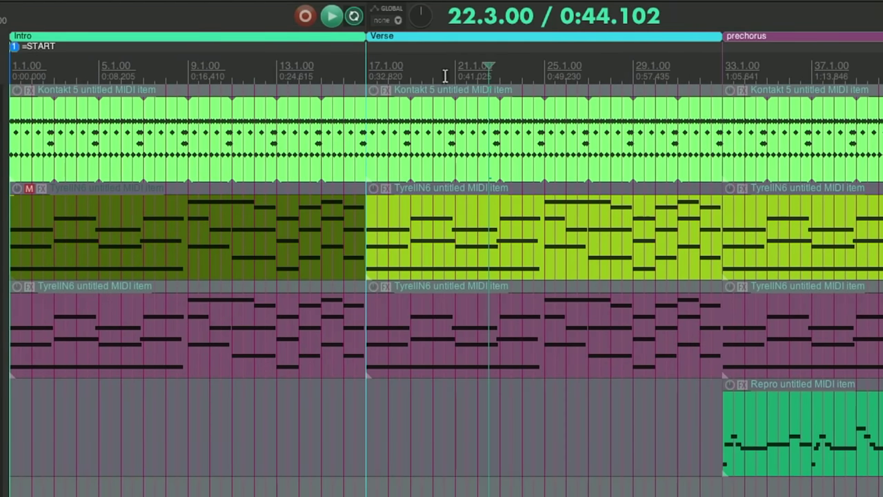
click(289, 77)
scroll(223, 85, up, 10)
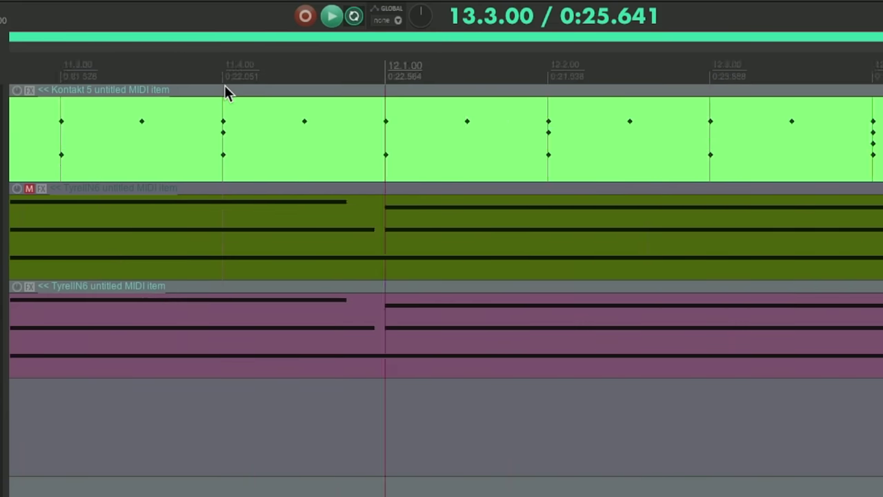
scroll(224, 88, left, 15)
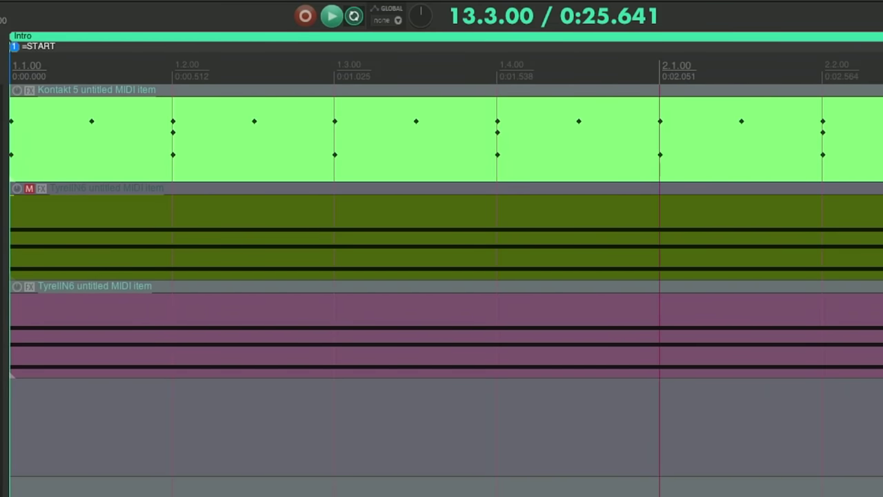
- Turn 'Display region number/name when region edge is not visible' back on
right_click(296, 69)
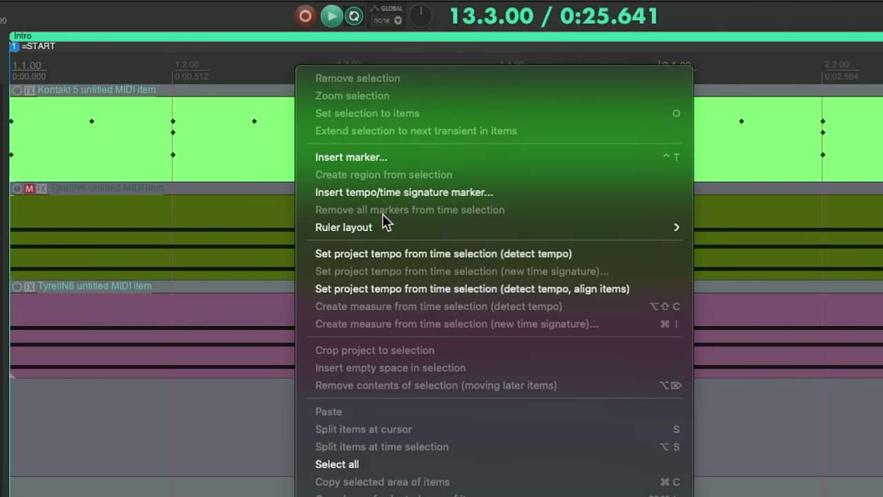
mouse_move(347, 228)
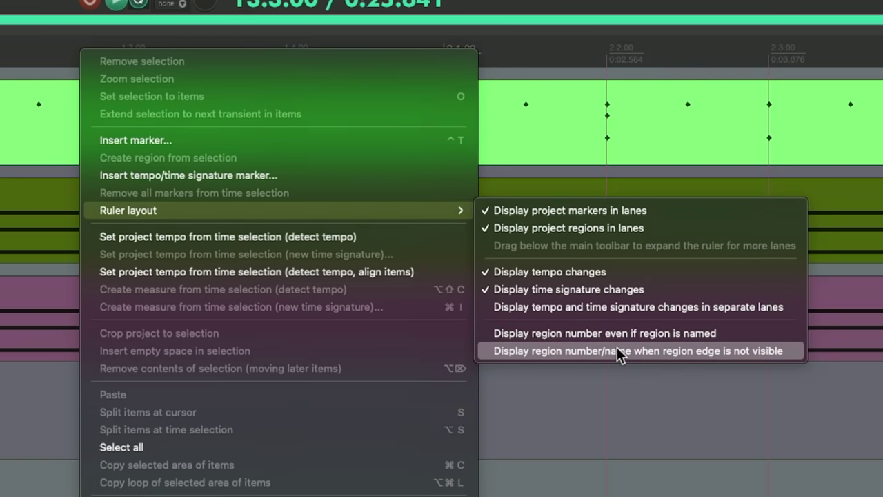
click(707, 352)
scroll(545, 207, right, 5)
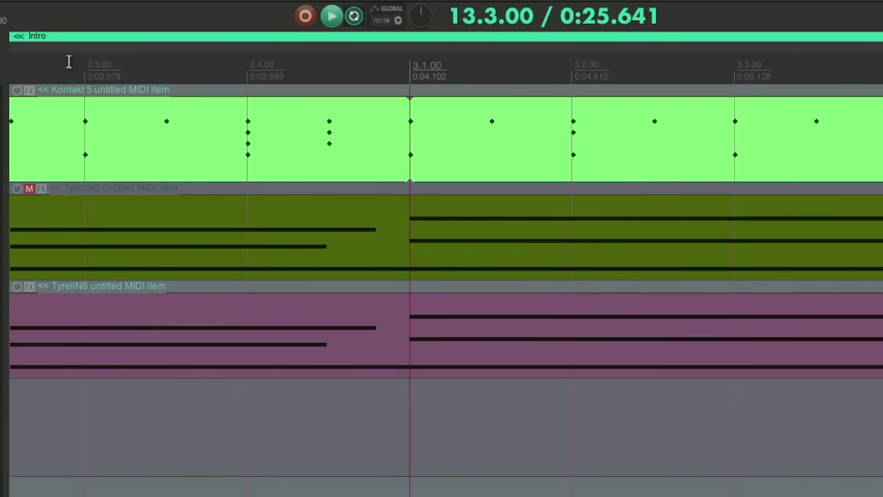
scroll(647, 71, right, 5)
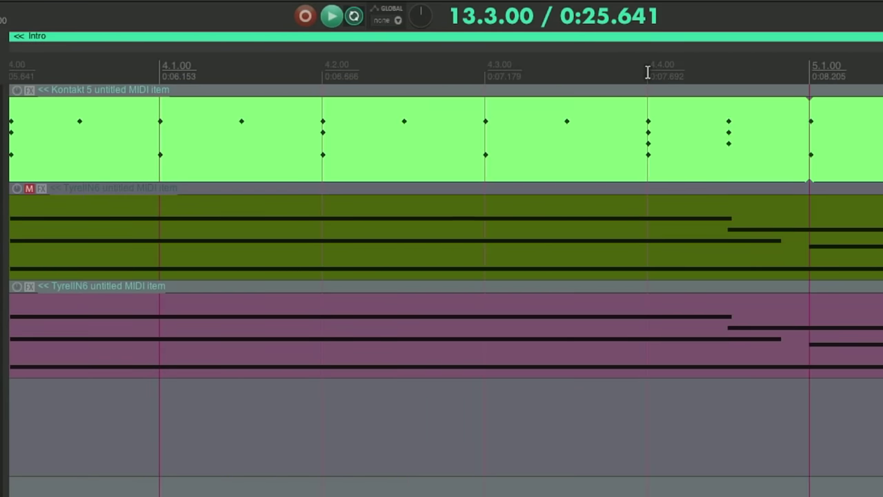
scroll(647, 71, right, 8)
scroll(563, 114, down, 10)
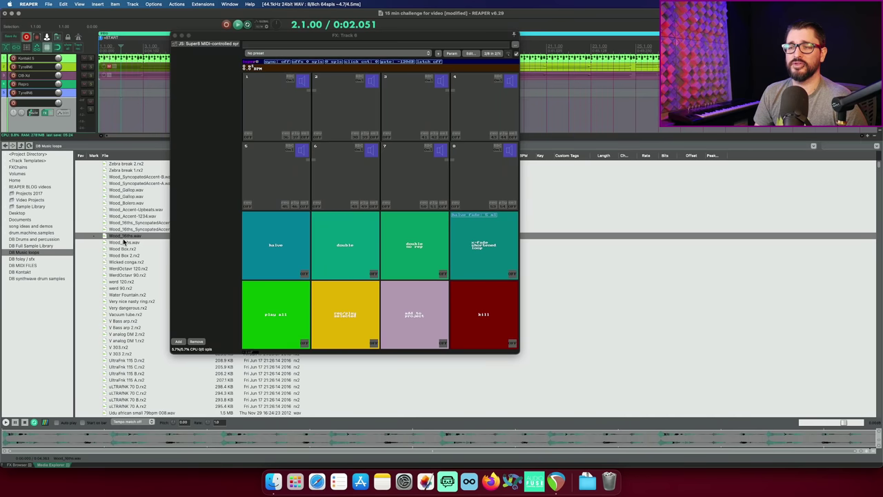
- Load Wood_8ths.wav from the Media Explorer into Super8 channel 1
drag(125, 243, 274, 111)
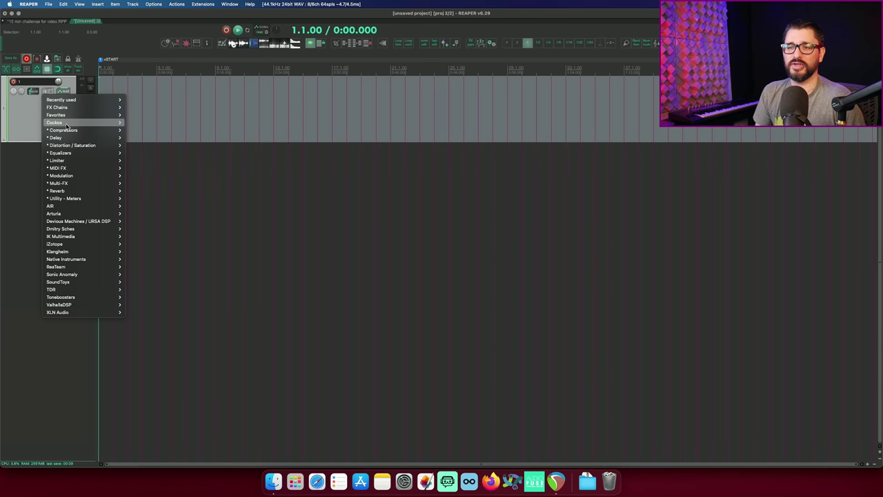
- Add ReaSurroundPan to track 1 and move its window nearer the track list
mouse_move(104, 122)
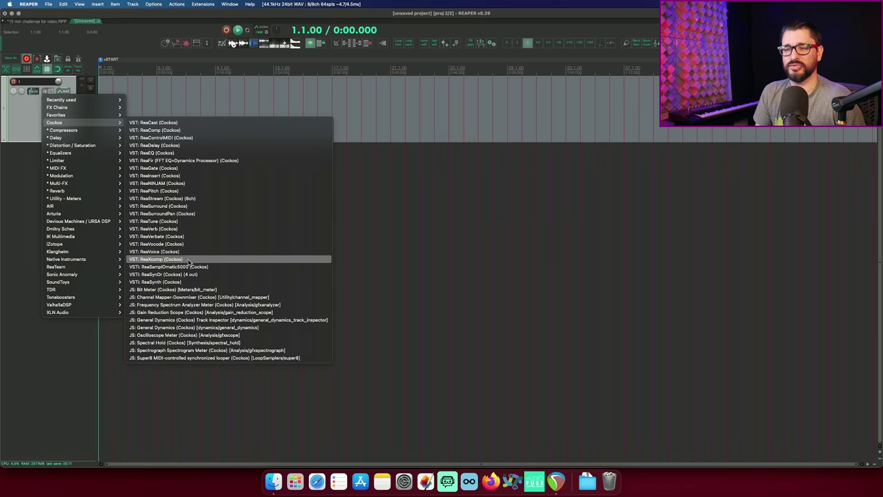
click(198, 216)
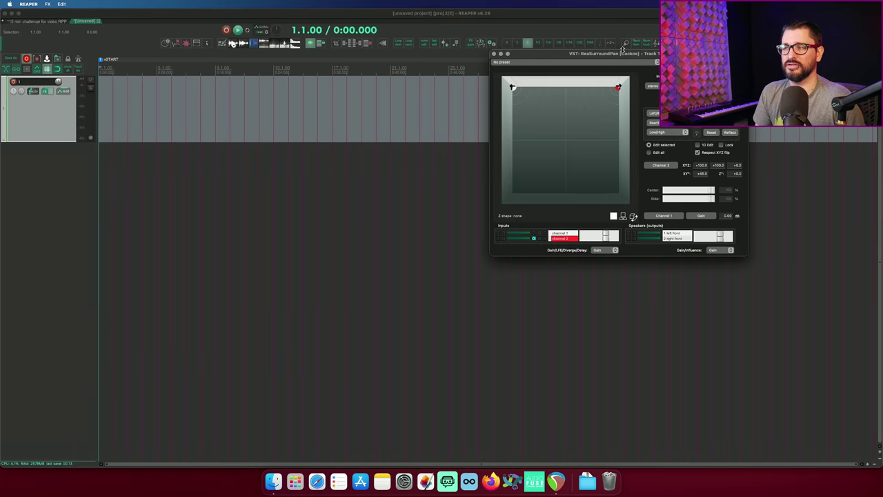
drag(584, 56, 348, 92)
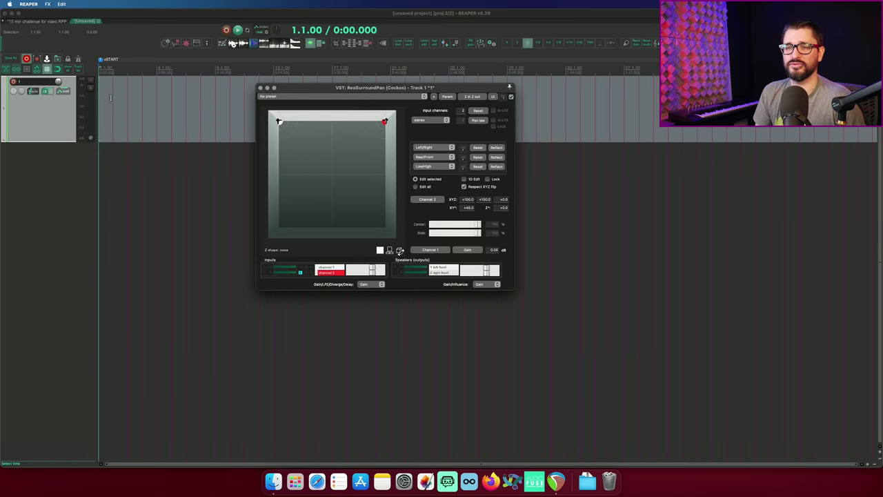
- Add Cockos ReaSurround to track 1 and arrange both panner windows side by side
right_click(45, 91)
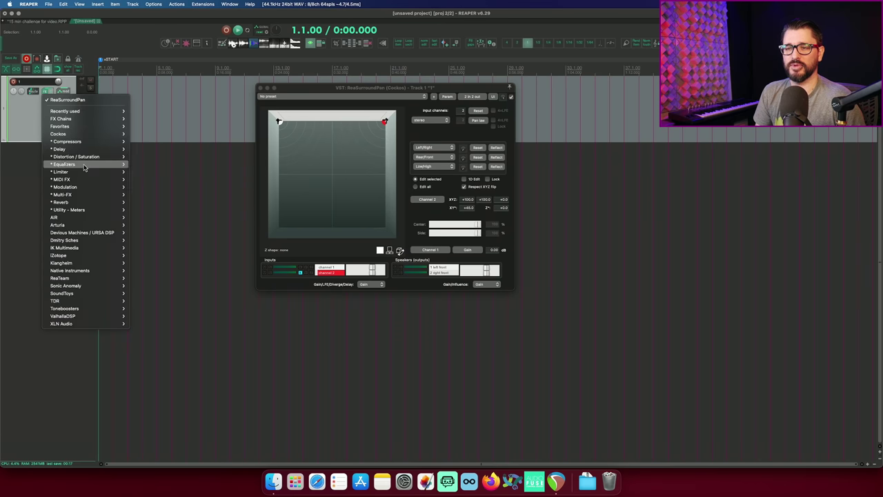
mouse_move(83, 133)
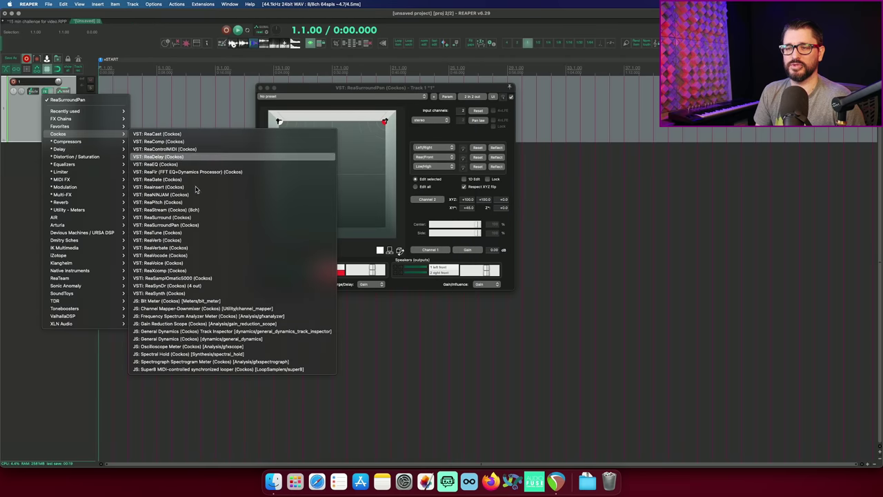
click(190, 217)
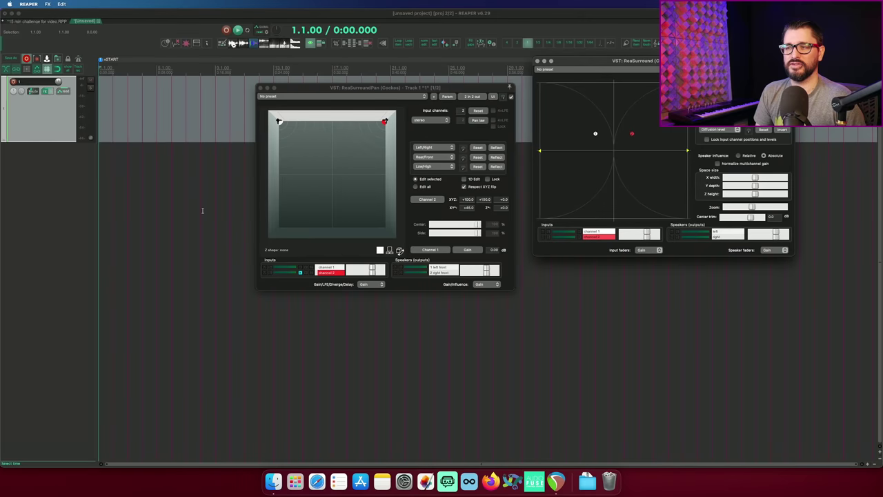
drag(600, 73, 109, 84)
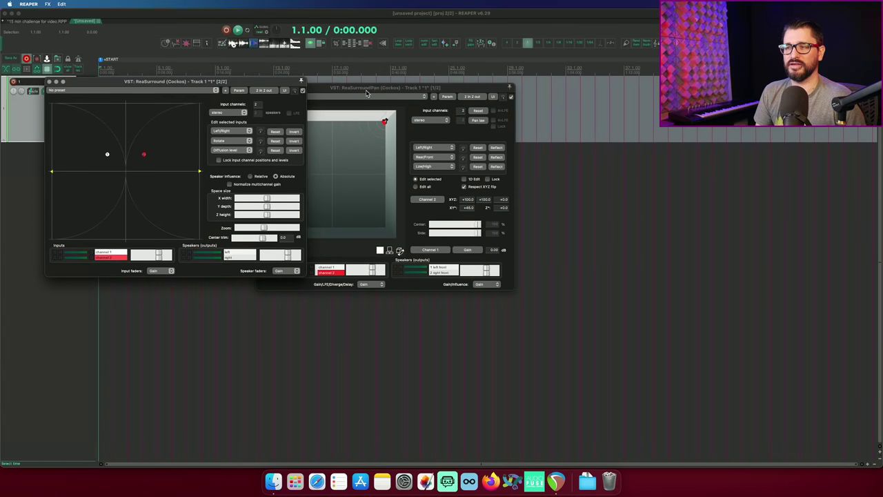
drag(358, 89, 410, 83)
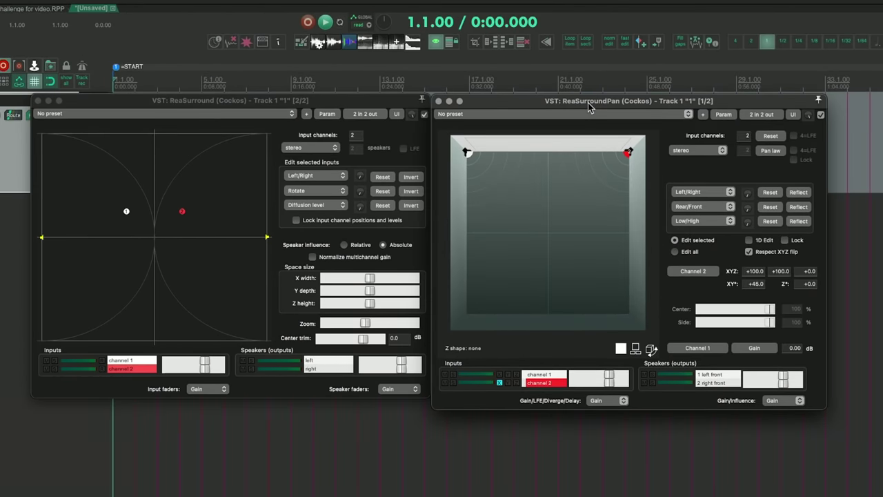
drag(588, 102, 588, 103)
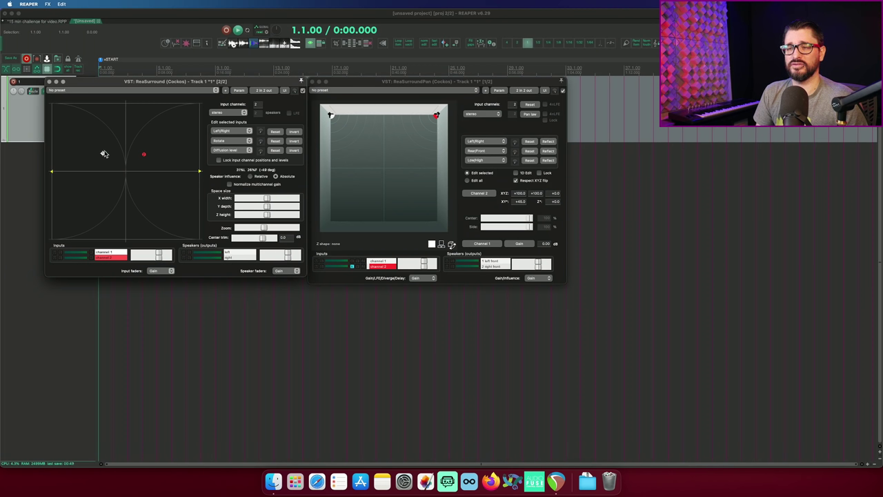
drag(103, 153, 102, 176)
drag(145, 158, 150, 167)
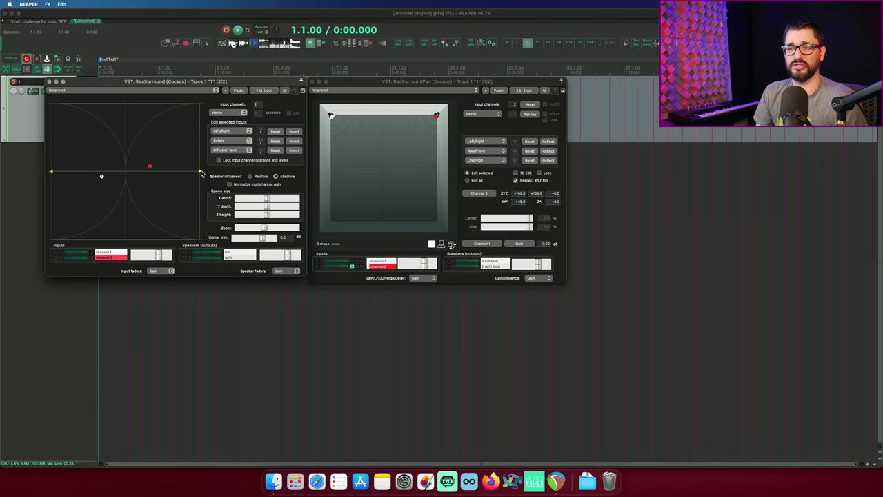
click(103, 91)
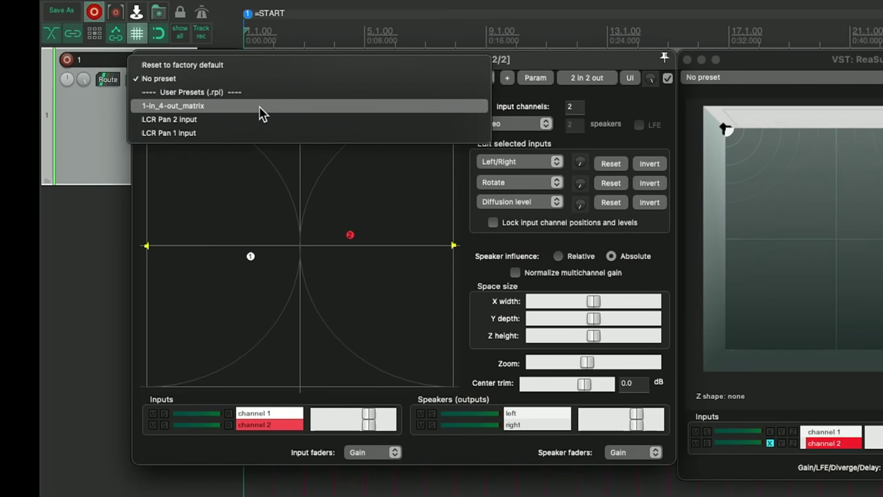
click(261, 108)
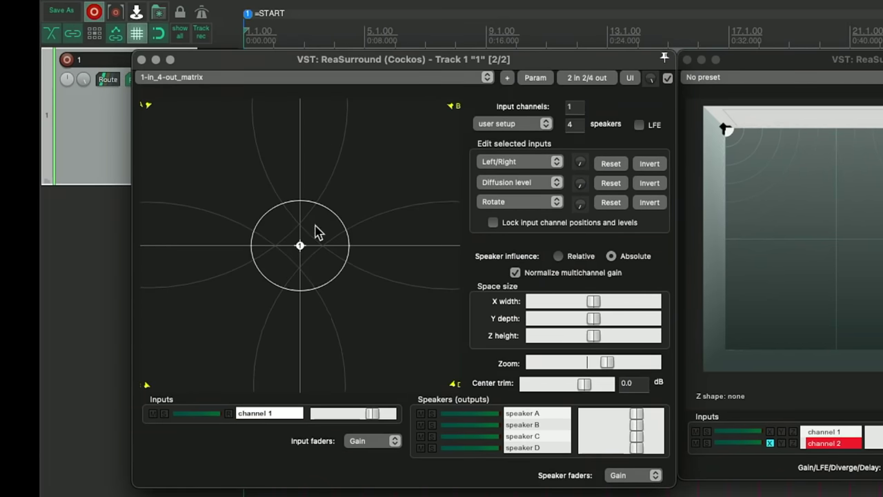
mouse_move(304, 247)
mouse_down()
mouse_move(335, 193)
mouse_move(403, 139)
mouse_move(364, 130)
mouse_move(206, 135)
mouse_move(338, 362)
mouse_move(387, 145)
mouse_move(353, 151)
mouse_move(302, 246)
mouse_move(313, 154)
mouse_move(339, 158)
mouse_move(302, 249)
mouse_up()
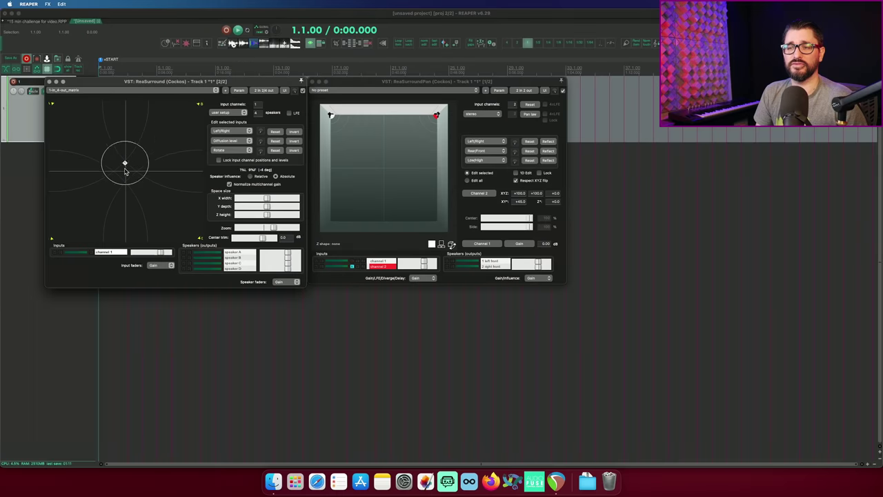
drag(126, 171, 125, 178)
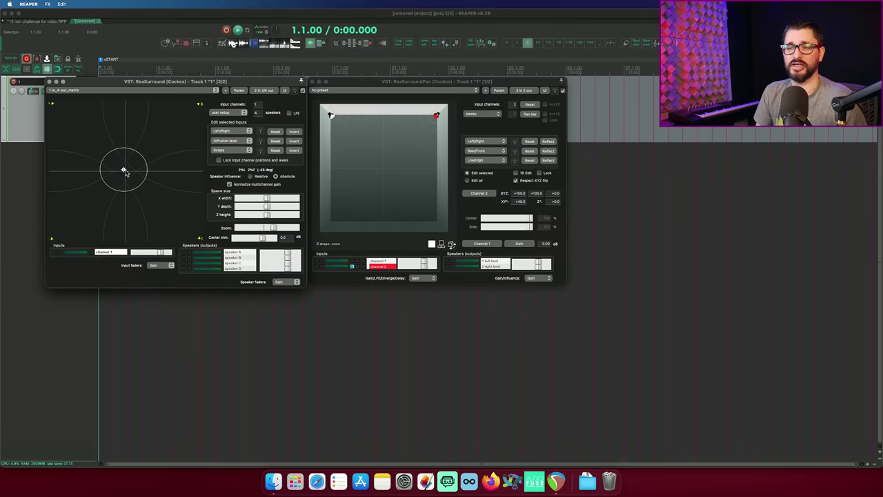
click(83, 90)
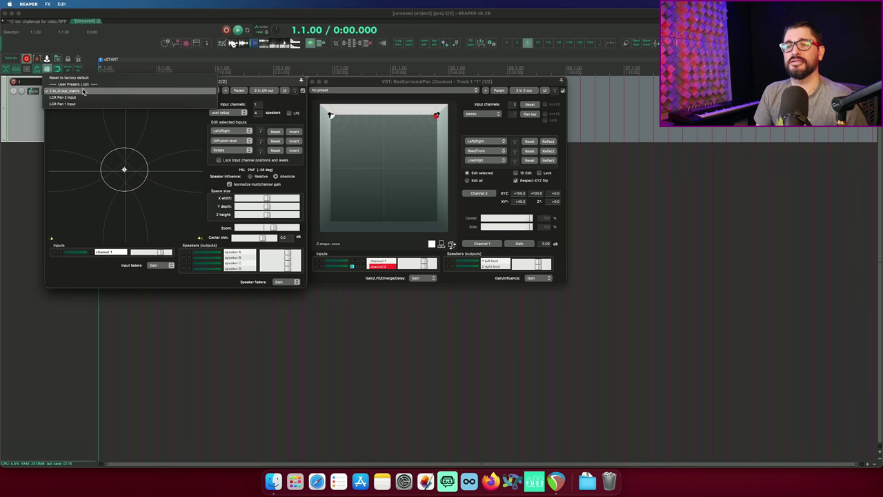
click(89, 80)
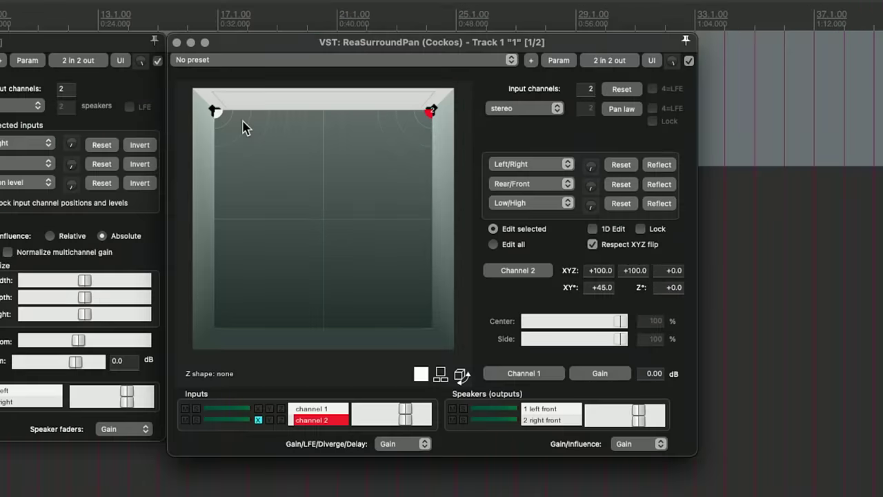
- Drag channels 1 and 2 out of the front corners, then return both to the corners
mouse_move(218, 121)
mouse_down()
mouse_move(276, 205)
mouse_move(363, 162)
mouse_move(251, 163)
mouse_move(239, 153)
mouse_move(295, 151)
mouse_up()
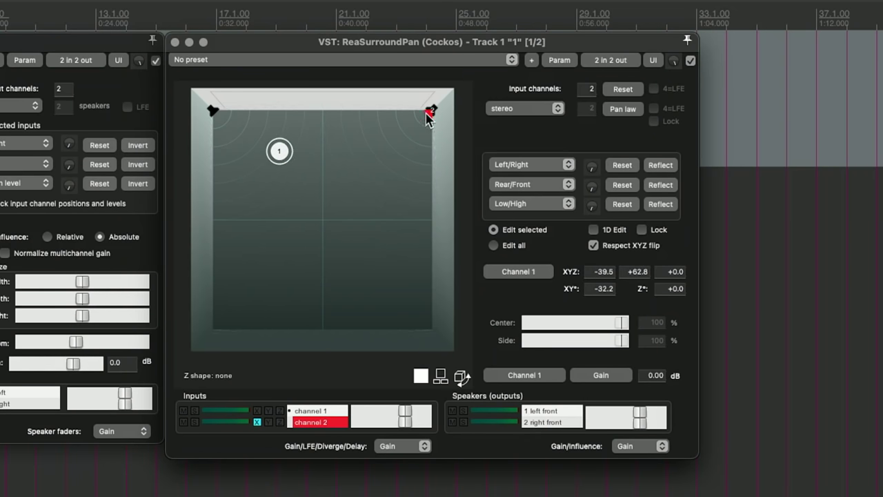
drag(429, 113, 386, 151)
mouse_move(280, 151)
mouse_down()
mouse_move(262, 142)
mouse_move(251, 152)
mouse_move(225, 129)
mouse_move(235, 151)
mouse_move(212, 330)
mouse_move(260, 151)
mouse_move(239, 305)
mouse_move(254, 297)
mouse_move(253, 304)
mouse_move(246, 185)
mouse_move(254, 199)
mouse_move(213, 111)
mouse_up()
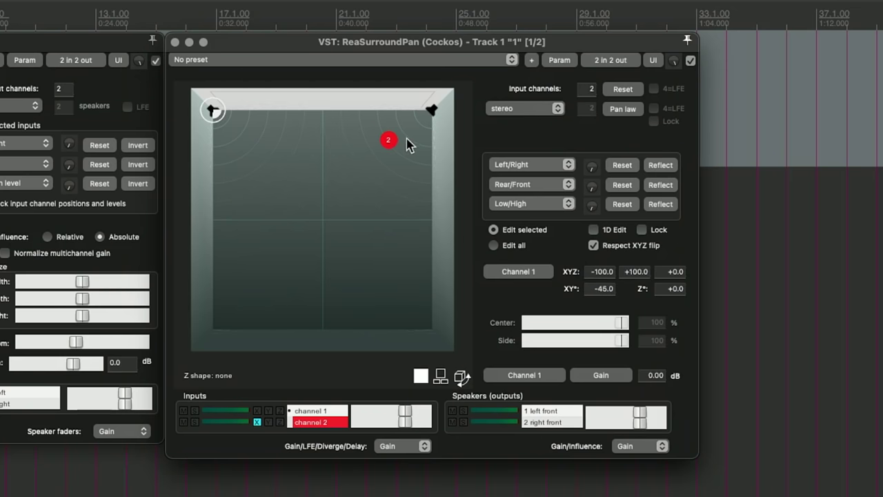
drag(389, 140, 430, 109)
- In the 3D room view, raise channel 1 to XYZ -33.6/+11.2/+48.2
click(462, 376)
drag(464, 375, 462, 321)
click(461, 323)
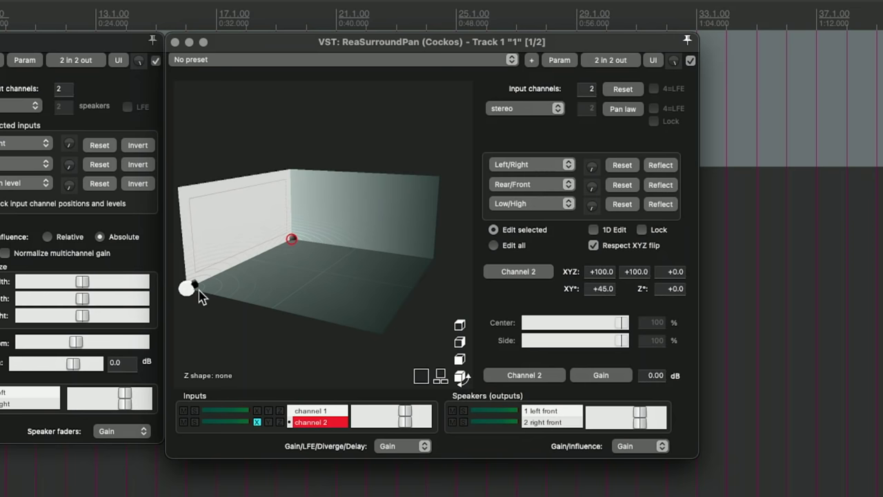
mouse_move(196, 289)
mouse_down()
mouse_move(288, 270)
mouse_move(280, 273)
mouse_move(288, 229)
mouse_up()
click(421, 376)
mouse_move(226, 242)
mouse_down()
mouse_move(223, 281)
mouse_move(226, 173)
mouse_move(231, 375)
mouse_move(213, 339)
mouse_move(205, 263)
mouse_move(211, 133)
mouse_up()
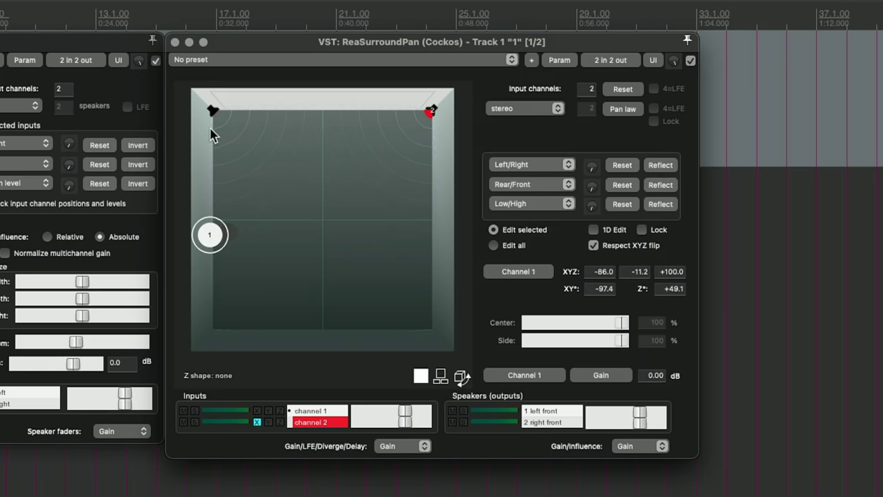
click(460, 377)
mouse_move(292, 198)
mouse_down()
mouse_move(306, 300)
mouse_move(283, 257)
mouse_move(317, 303)
mouse_move(275, 235)
mouse_move(295, 222)
mouse_move(282, 224)
mouse_move(273, 276)
mouse_move(285, 218)
mouse_move(271, 240)
mouse_move(310, 181)
mouse_move(259, 235)
mouse_move(301, 222)
mouse_move(327, 208)
mouse_move(322, 203)
mouse_move(355, 213)
mouse_move(301, 241)
mouse_up()
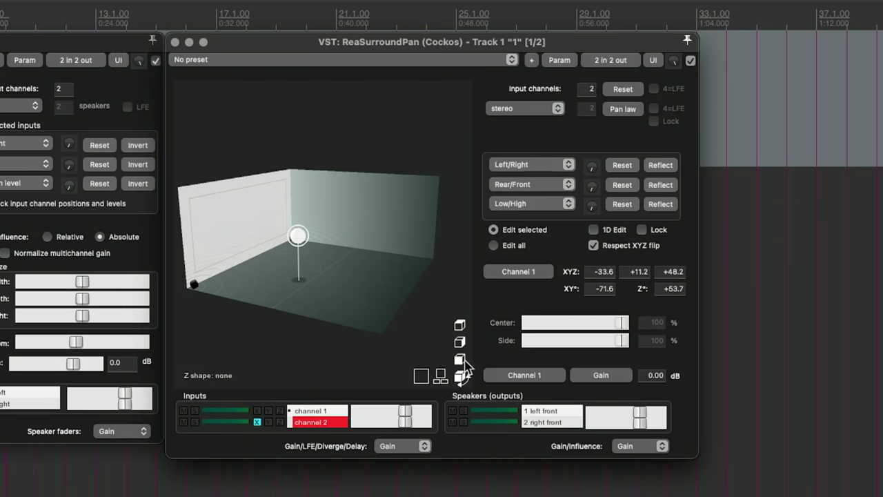
- Compare the front, angled and top room views, end on top-down, and open the speaker layout list
click(465, 361)
click(461, 341)
click(461, 325)
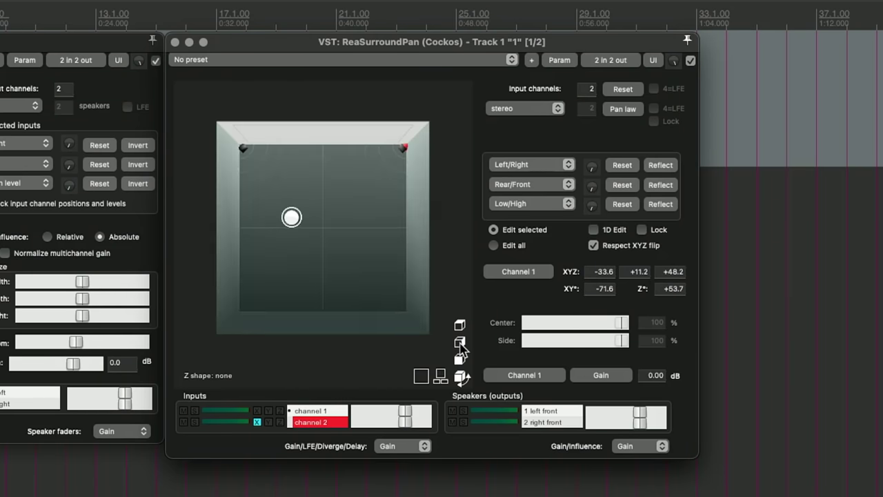
click(460, 341)
click(460, 325)
click(460, 343)
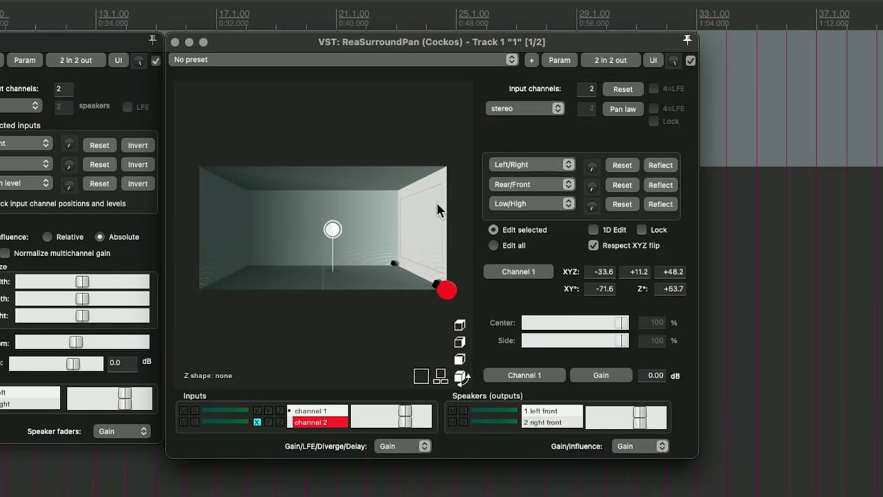
click(463, 326)
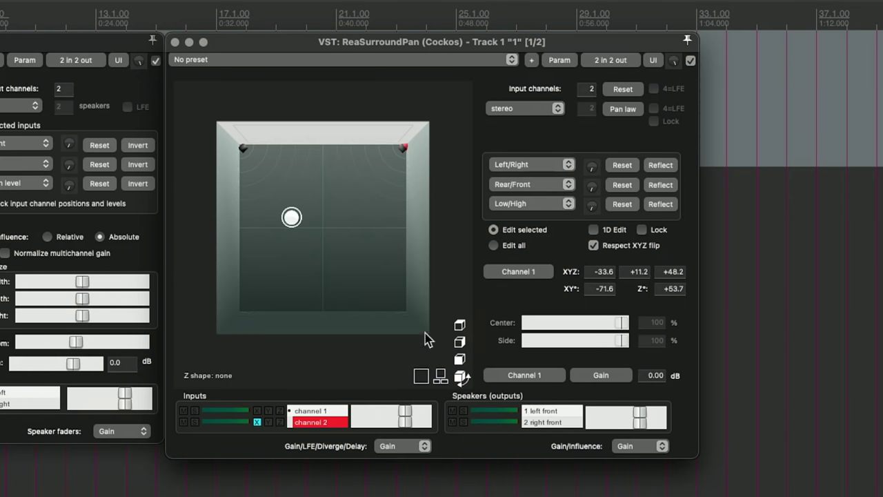
click(461, 361)
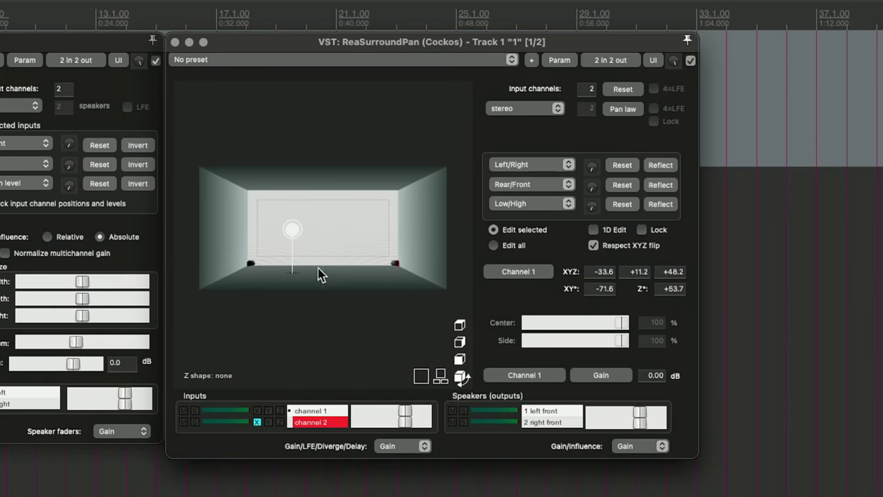
click(421, 376)
click(524, 109)
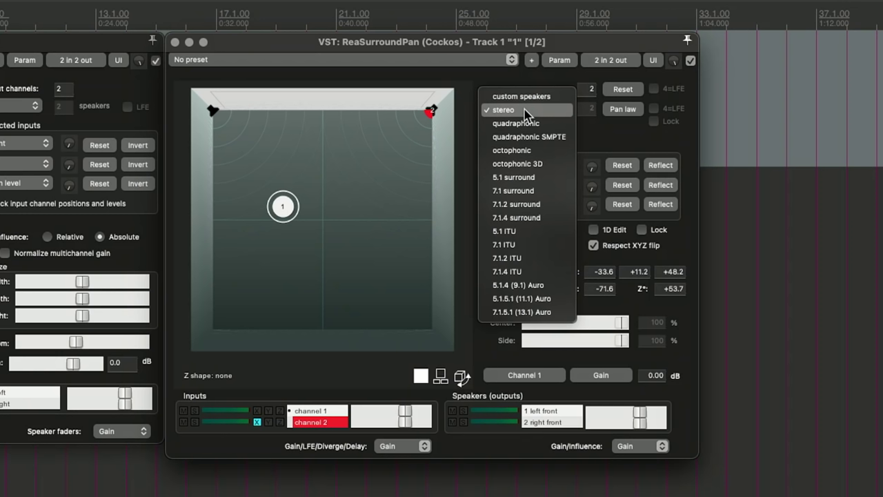
- Use the 7.1.5.1 (13.1) Auro layout with one input, channel 1 at +16.0/-44.4/+39.4
click(550, 316)
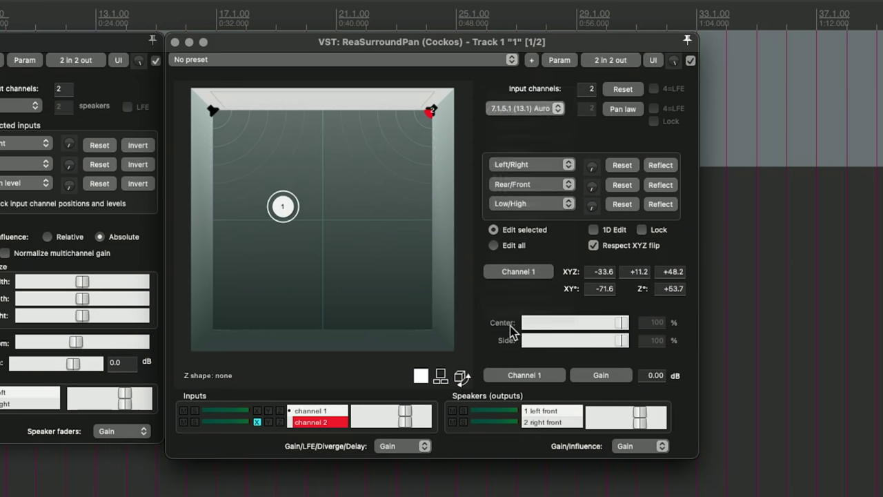
click(457, 379)
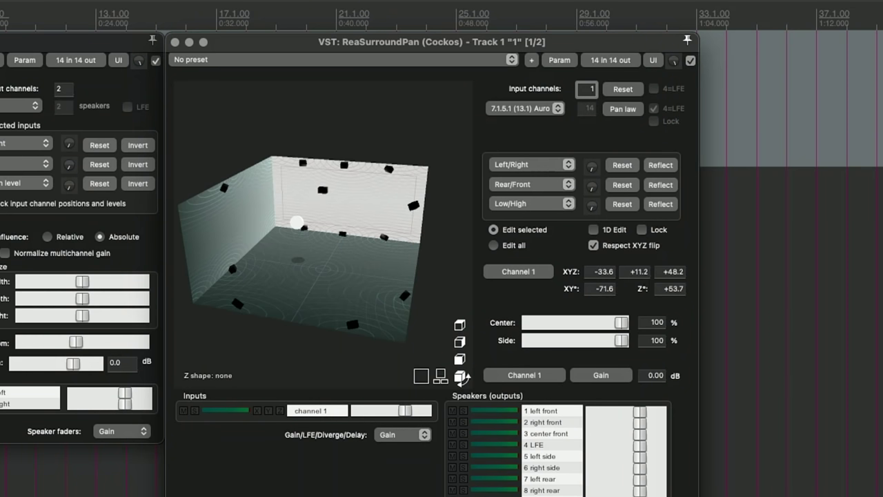
key(Return)
drag(306, 222, 426, 354)
mouse_move(336, 260)
mouse_down()
mouse_move(310, 315)
mouse_move(342, 287)
mouse_move(314, 293)
mouse_move(296, 281)
mouse_move(331, 296)
mouse_move(360, 258)
mouse_move(313, 299)
mouse_move(325, 308)
mouse_move(271, 280)
mouse_move(277, 236)
mouse_move(292, 283)
mouse_move(328, 258)
mouse_up()
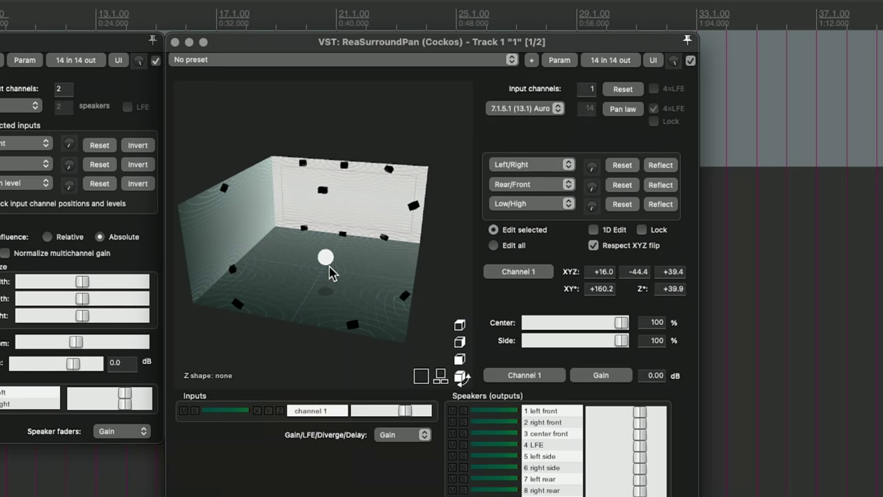
- Switch to a custom speaker layout with 30 speakers
click(523, 108)
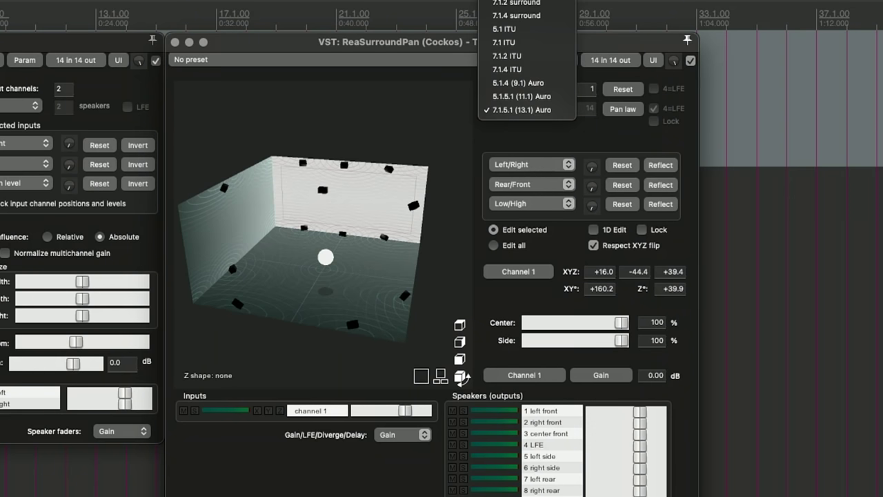
click(517, 3)
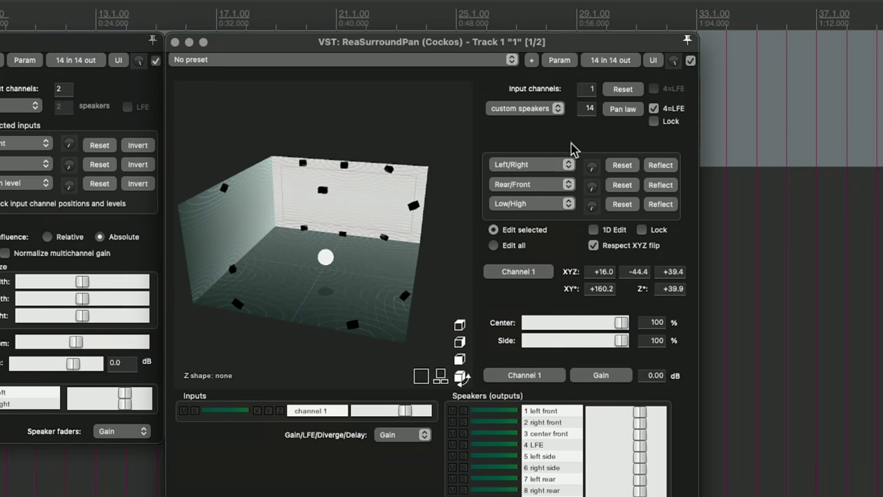
click(590, 109)
text(30)
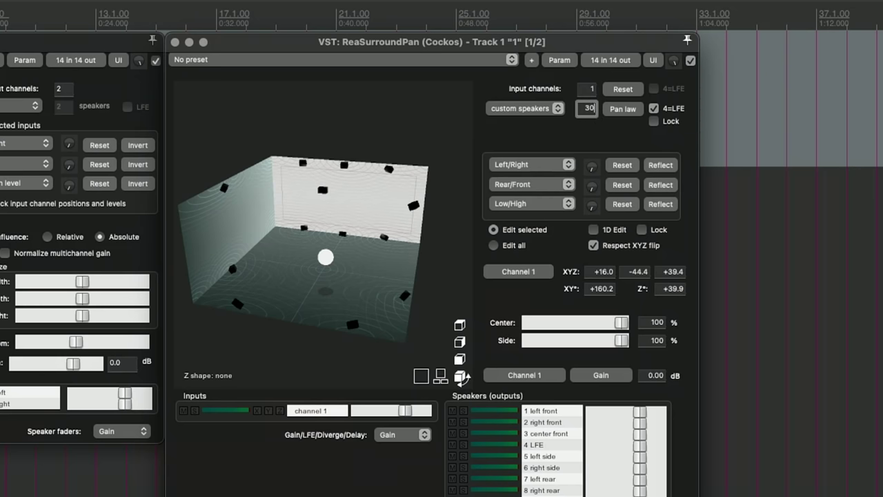
key(Return)
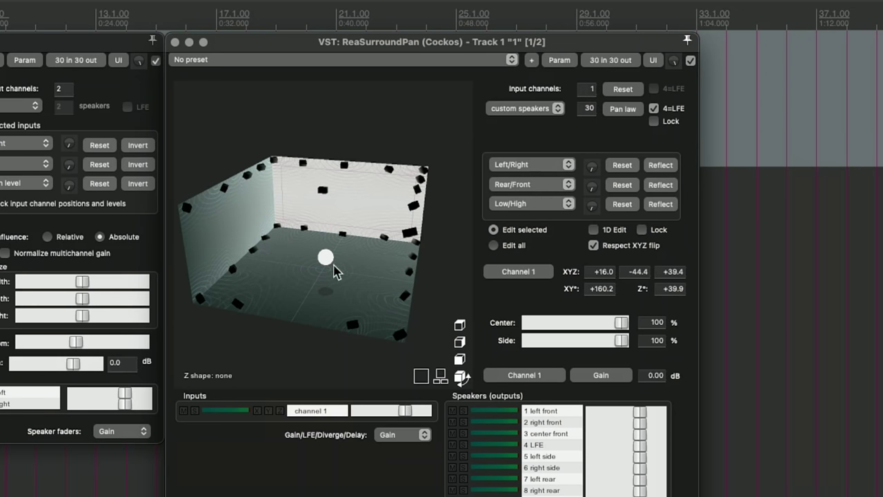
- Return the room to top-down view with channel 1 deselected and open the layout presets
click(458, 381)
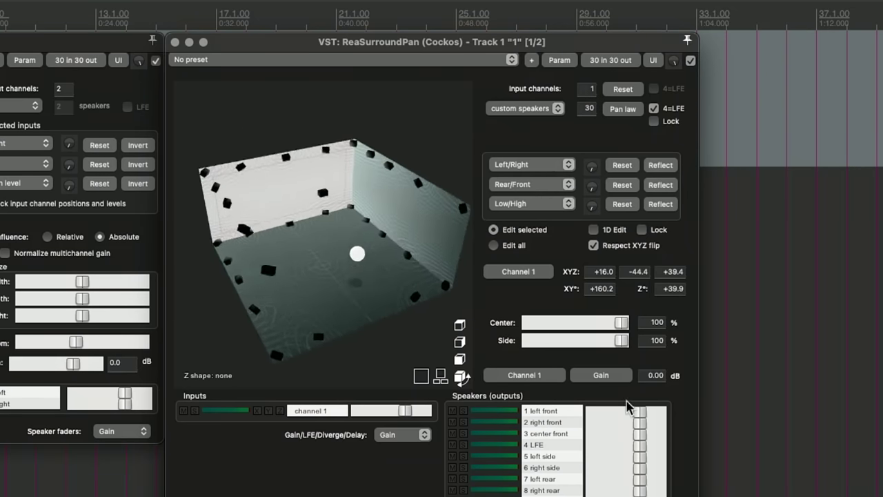
click(462, 378)
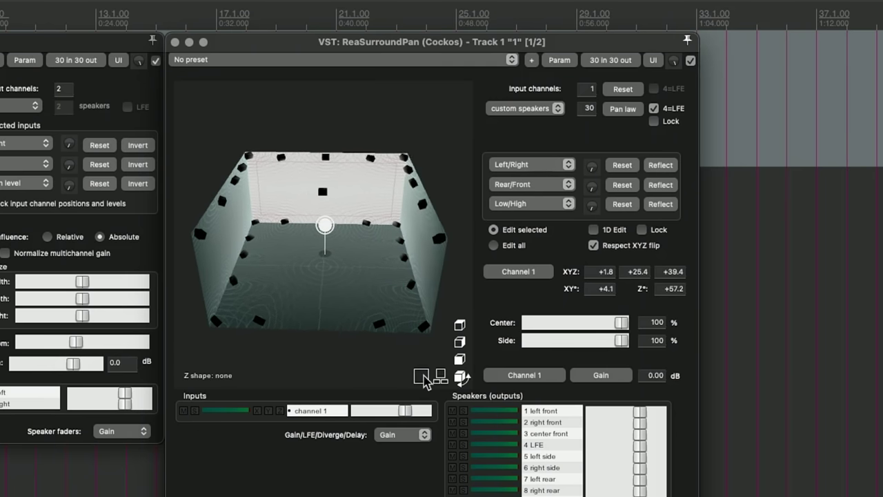
click(229, 198)
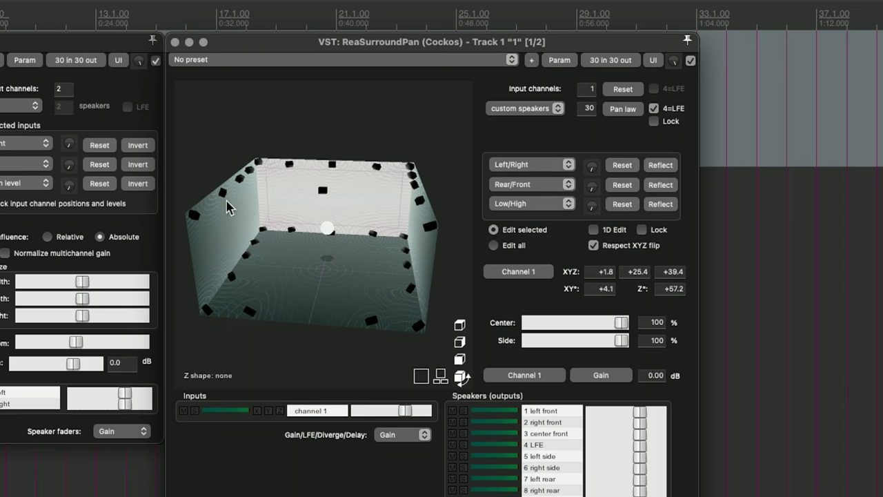
click(421, 376)
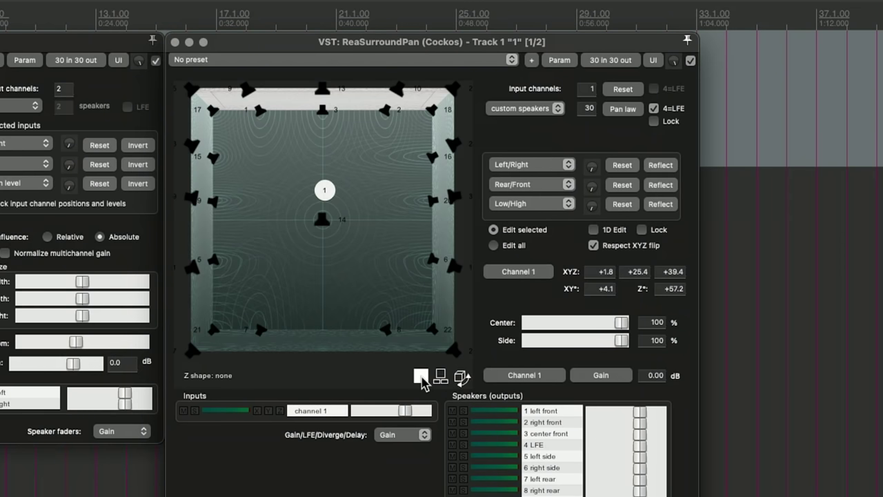
click(564, 111)
- Choose the stereo speaker layout and set Input channels to 2
click(545, 122)
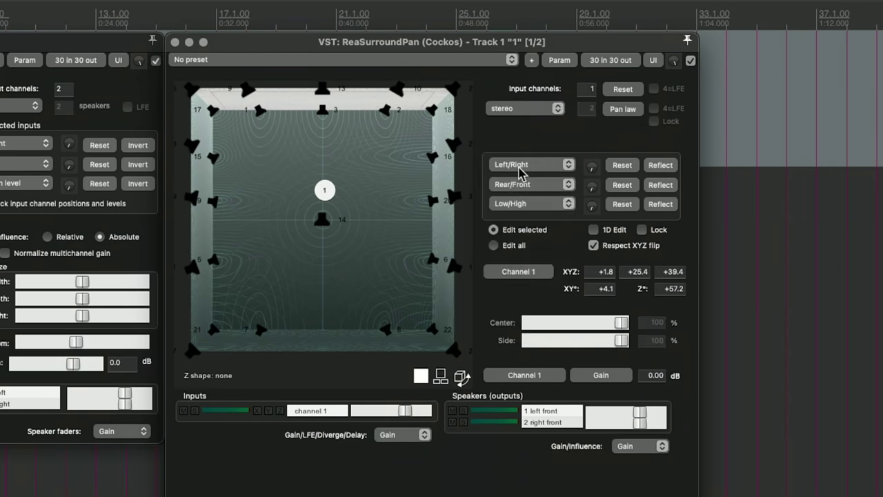
click(591, 91)
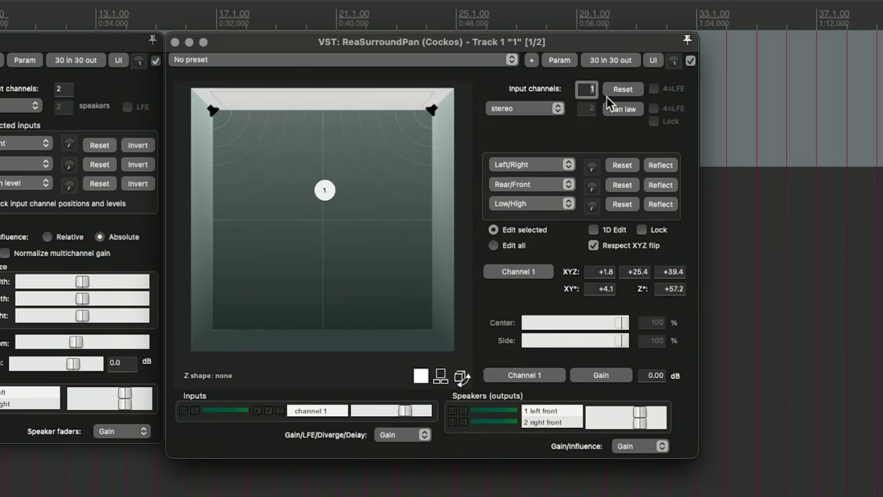
text(2)
key(Return)
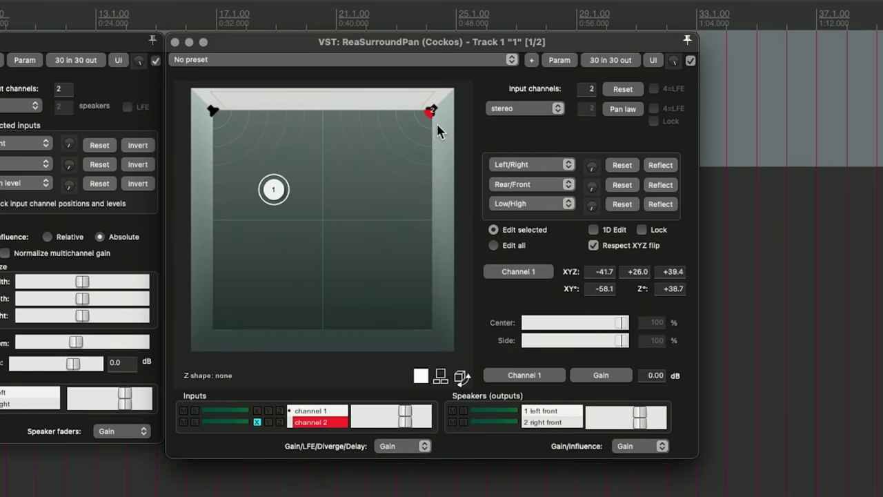
- Mirror channels 1 and 2 in the upper field, with channel 2 at +68.0/+29.8/+0.0
mouse_move(429, 115)
mouse_down()
mouse_move(412, 189)
mouse_move(371, 205)
mouse_move(352, 193)
mouse_up()
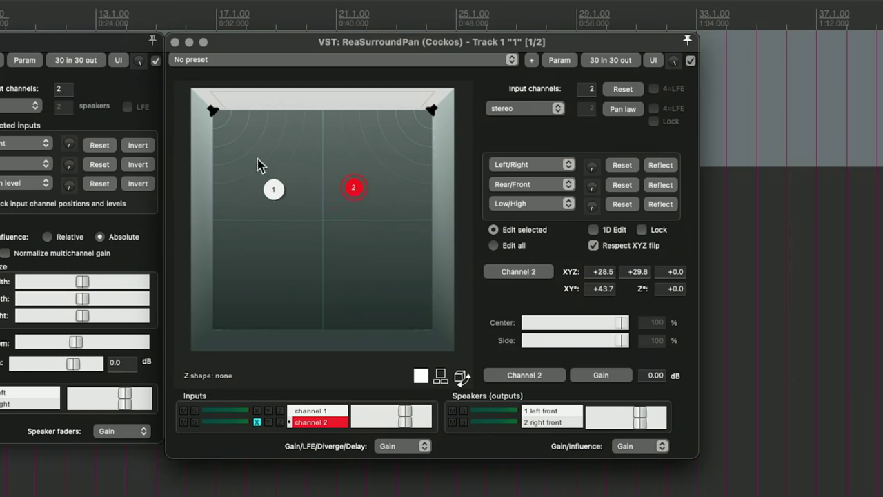
mouse_move(254, 156)
mouse_down()
mouse_move(253, 174)
mouse_move(394, 238)
mouse_move(390, 247)
mouse_up()
mouse_move(353, 188)
mouse_down()
mouse_move(357, 227)
mouse_move(385, 183)
mouse_move(407, 170)
mouse_move(344, 170)
mouse_move(346, 198)
mouse_move(392, 211)
mouse_move(367, 179)
mouse_move(344, 174)
mouse_move(348, 183)
mouse_up()
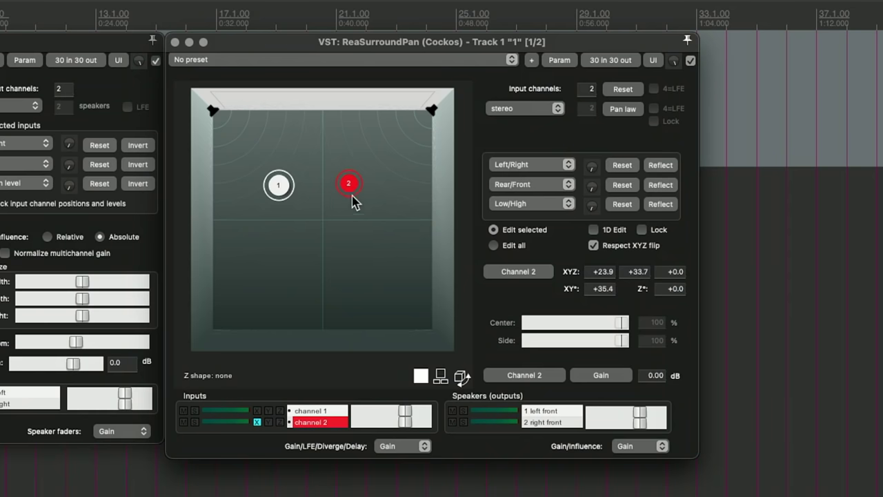
drag(353, 202, 359, 195)
drag(381, 198, 349, 203)
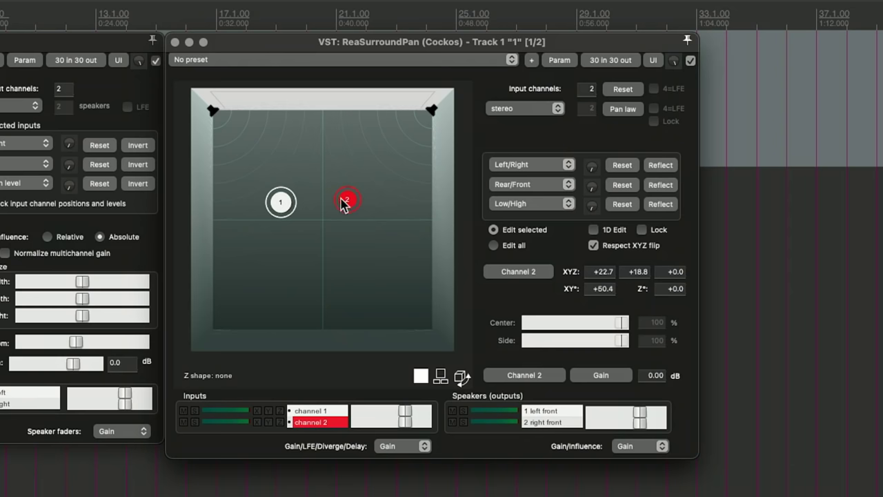
drag(349, 201, 383, 182)
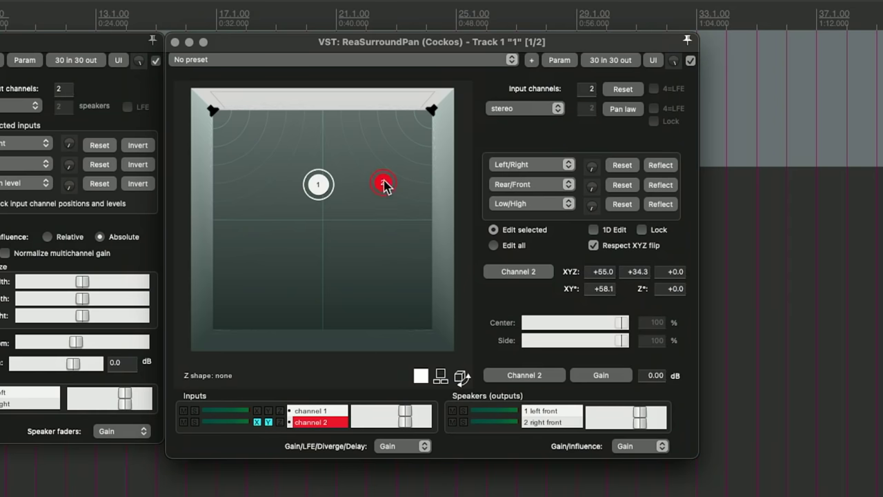
mouse_move(386, 186)
mouse_down()
mouse_move(385, 237)
mouse_move(379, 118)
mouse_move(376, 252)
mouse_move(382, 241)
mouse_move(274, 242)
mouse_move(370, 240)
mouse_move(406, 221)
mouse_move(410, 165)
mouse_move(397, 183)
mouse_up()
drag(54, 40, 43, 221)
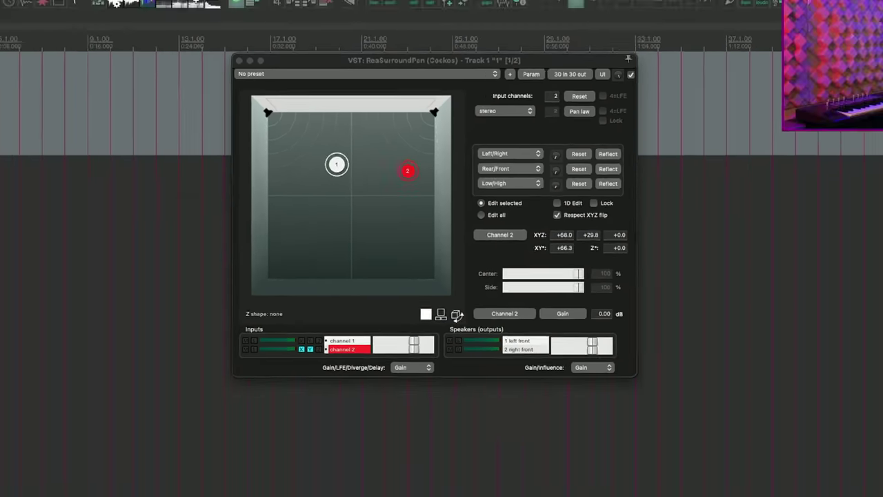
- Record X/Y automation for both channels by moving them during about ten seconds of playback
right_click(254, 76)
click(261, 112)
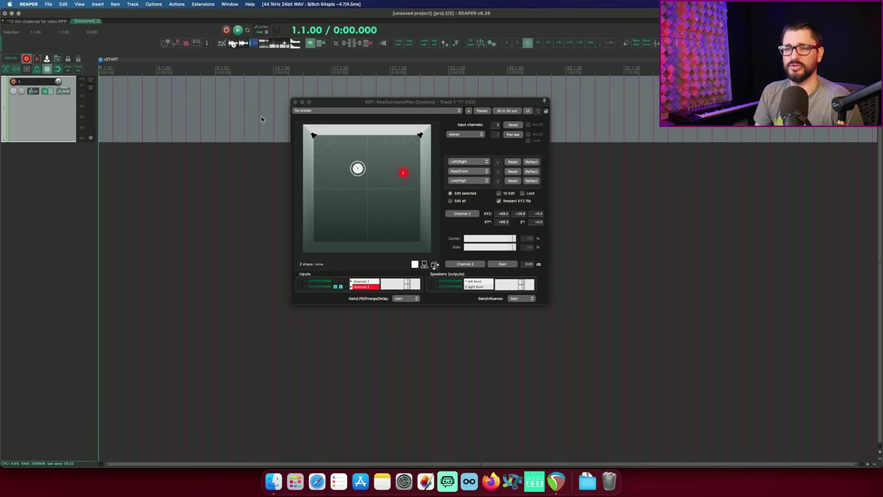
key(space)
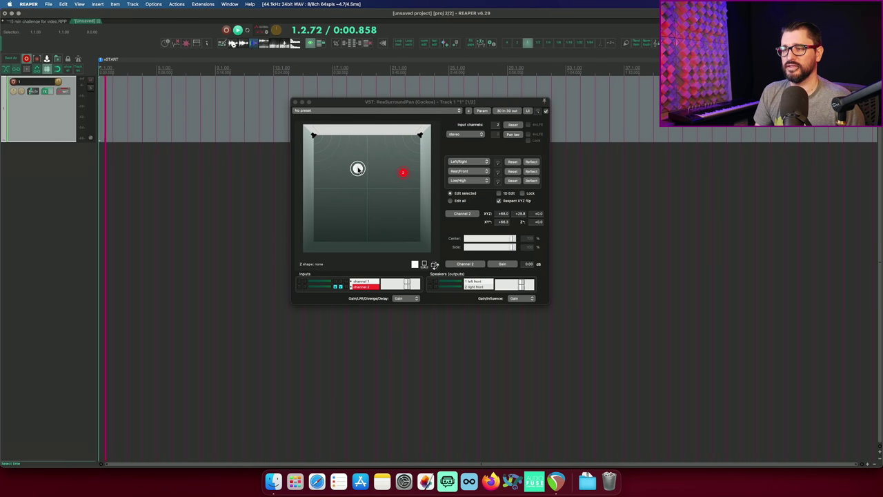
drag(357, 169, 400, 150)
key(space)
click(187, 190)
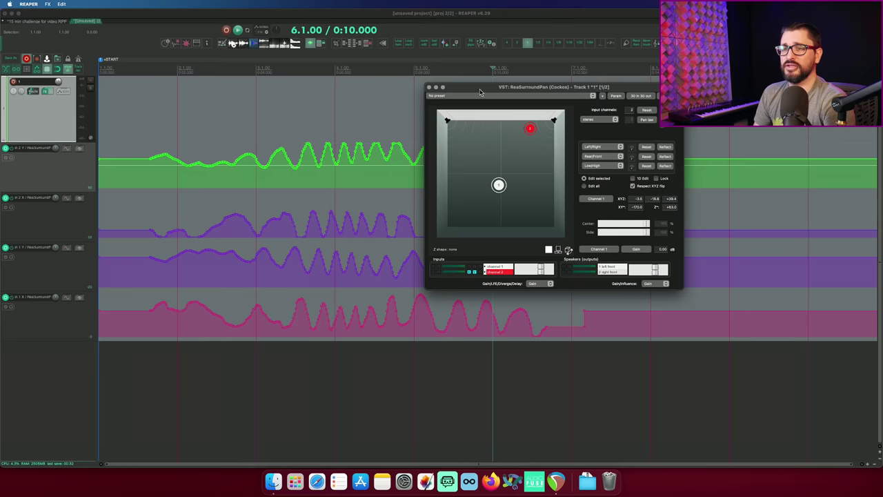
- Remove ReaSurround from track 1's FX chain
click(45, 91)
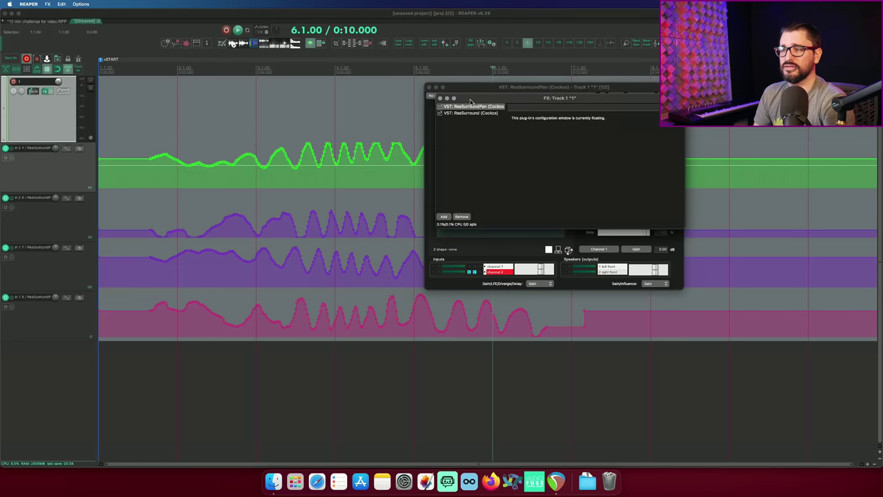
drag(456, 85, 241, 85)
click(249, 101)
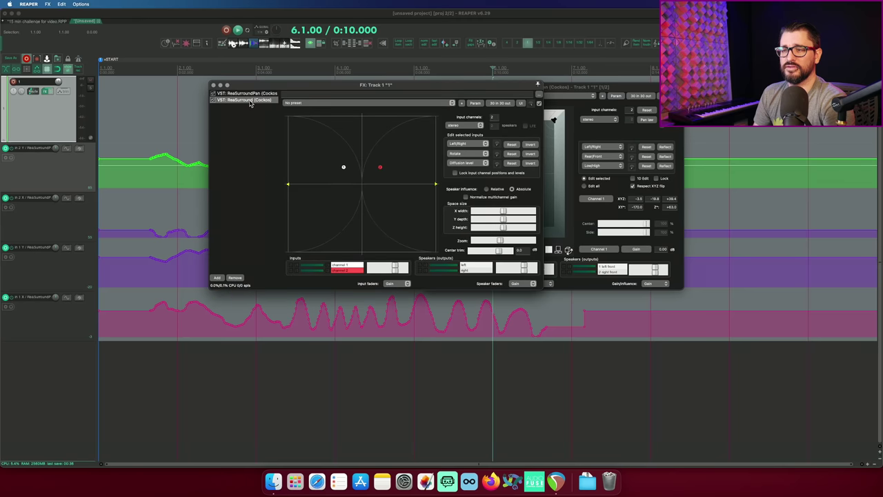
click(236, 278)
- Embed ReaSurroundPan in track 1's control panel and make the track taller
right_click(256, 97)
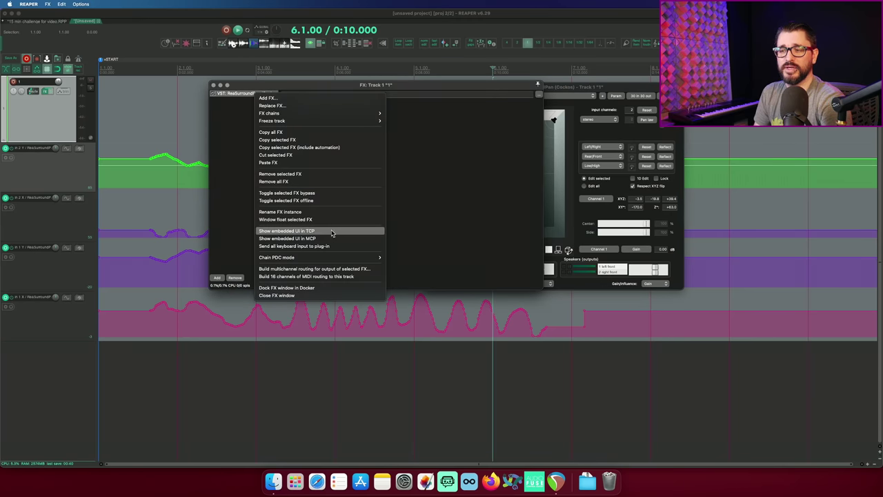
click(332, 232)
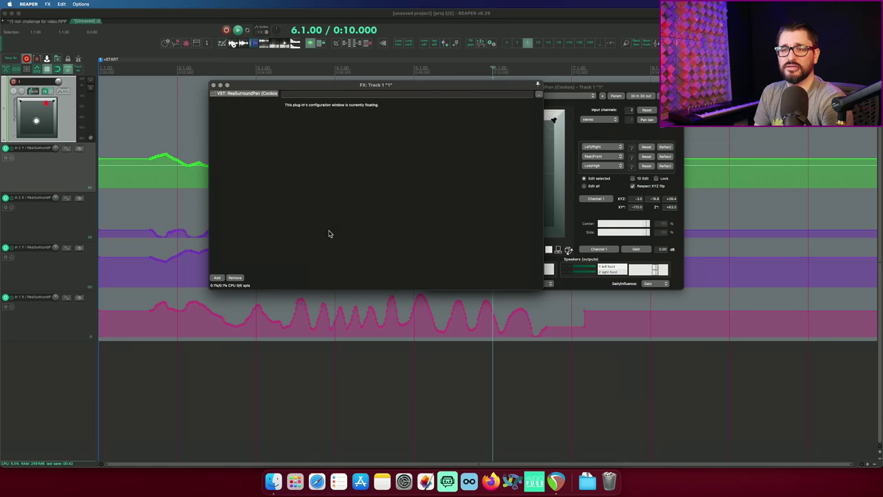
click(69, 132)
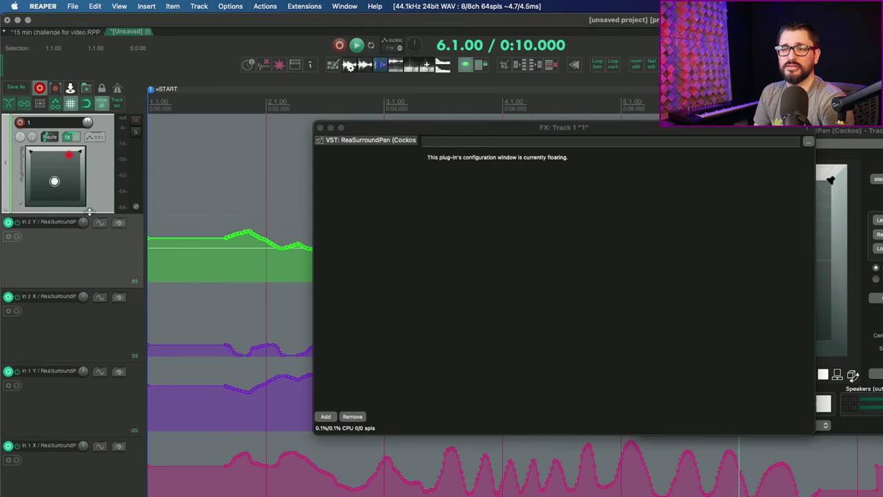
drag(100, 212, 100, 284)
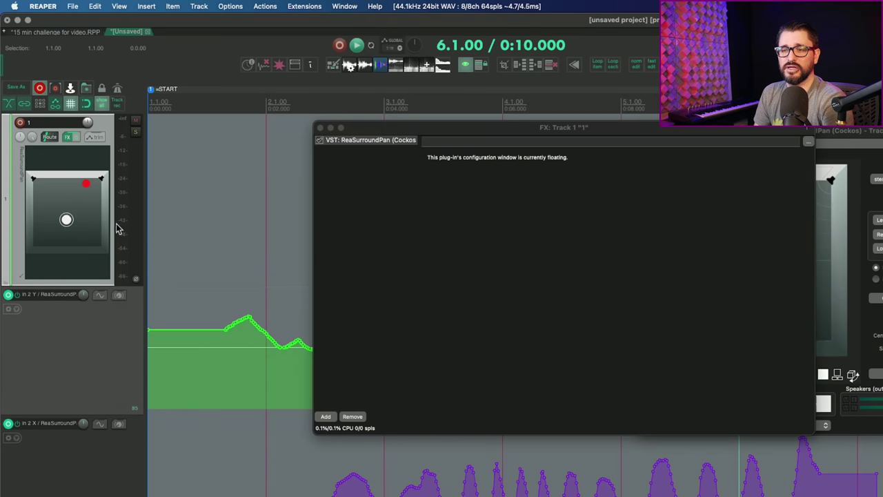
- Bypass the in 2 Y and X position envelopes and reposition sources in the embedded panner
click(8, 295)
click(8, 424)
scroll(34, 441, down, 5)
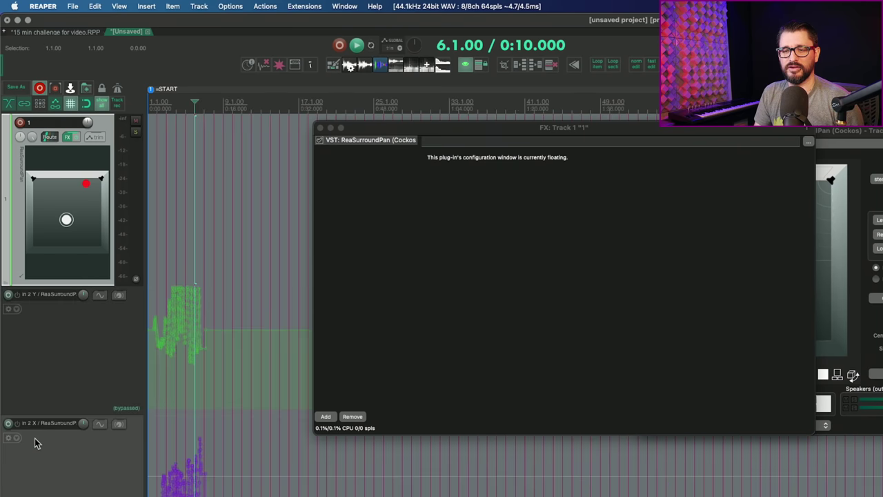
drag(54, 207, 55, 188)
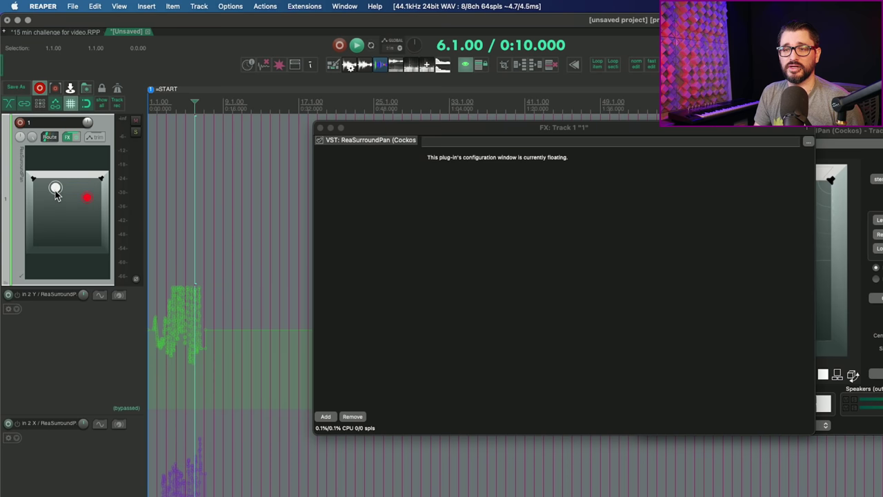
mouse_move(56, 213)
mouse_down()
mouse_move(39, 187)
mouse_move(82, 194)
mouse_move(57, 196)
mouse_up()
drag(109, 285, 107, 219)
drag(78, 179, 73, 173)
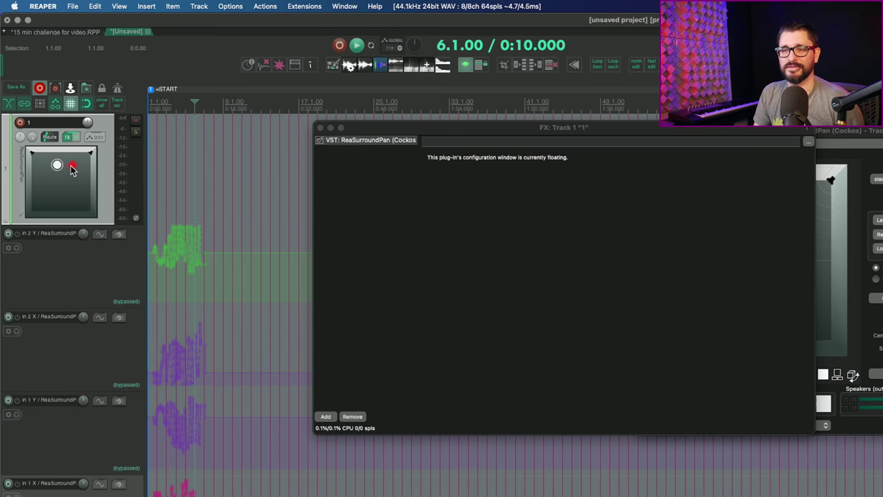
- Change track 1 from 30 to 6 track channels in its routing settings
click(53, 138)
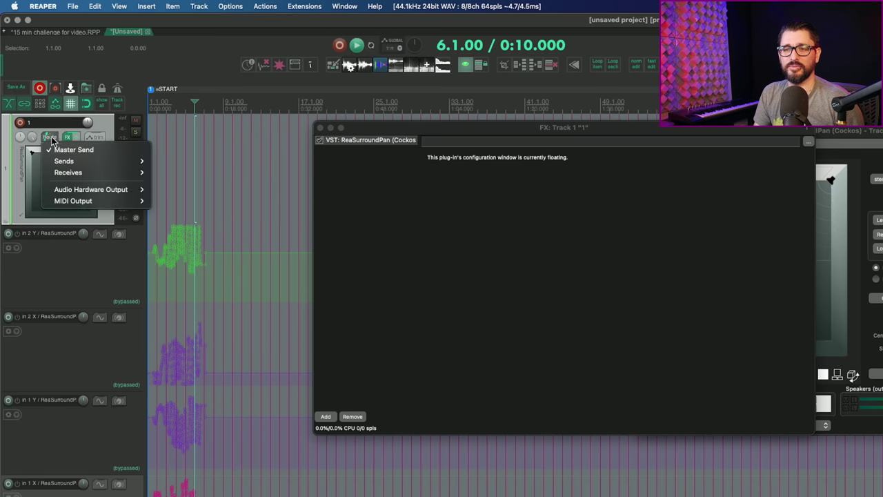
click(54, 138)
click(311, 148)
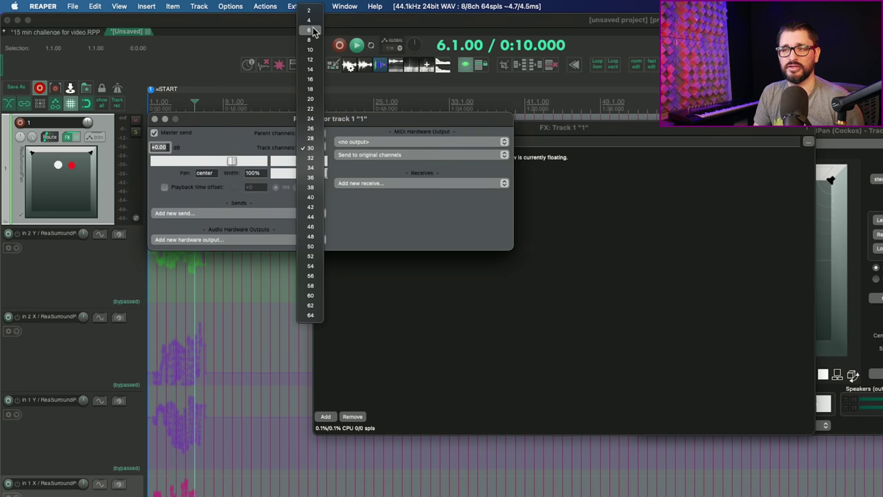
click(314, 31)
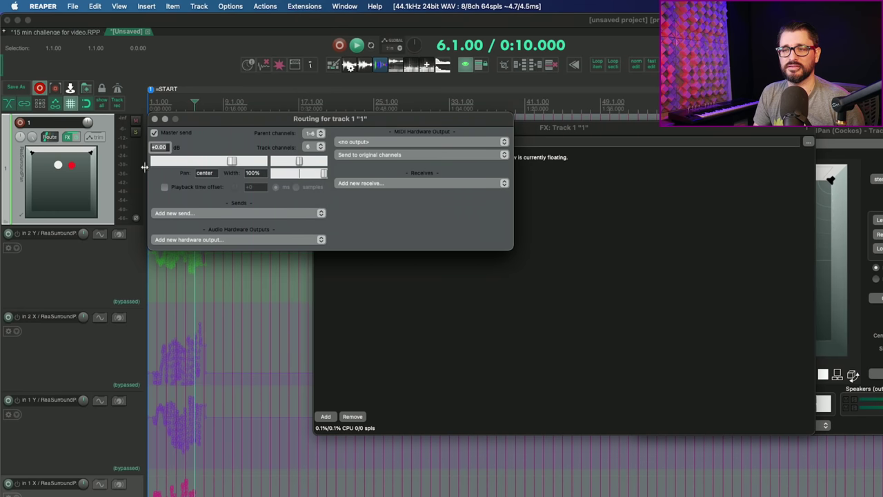
key(Escape)
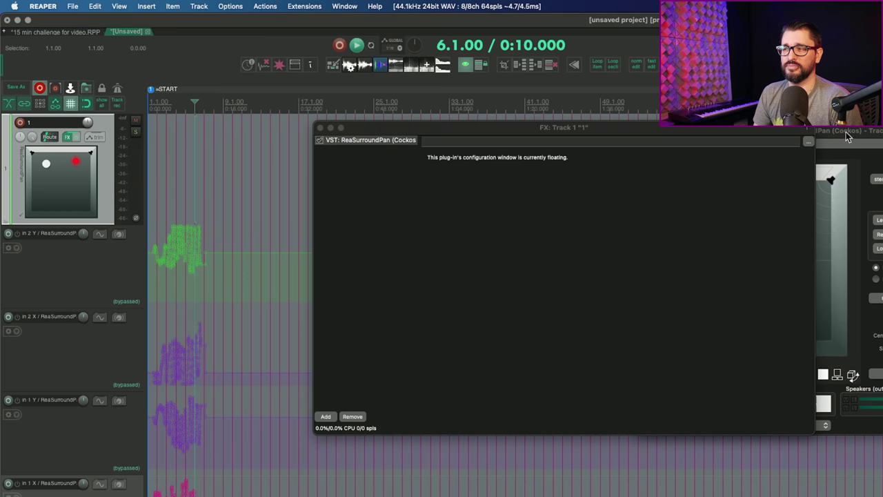
- Close the floating ReaSurroundPan window and the FX: Track 1 window
click(823, 141)
click(646, 133)
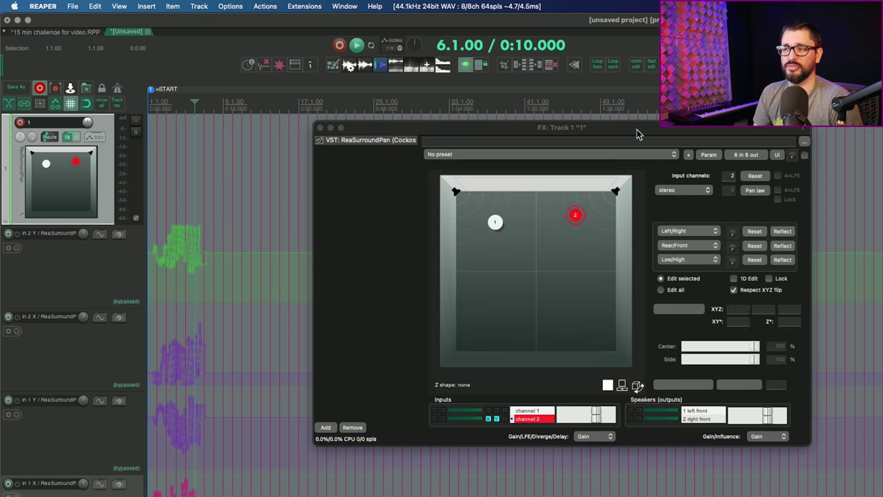
click(320, 129)
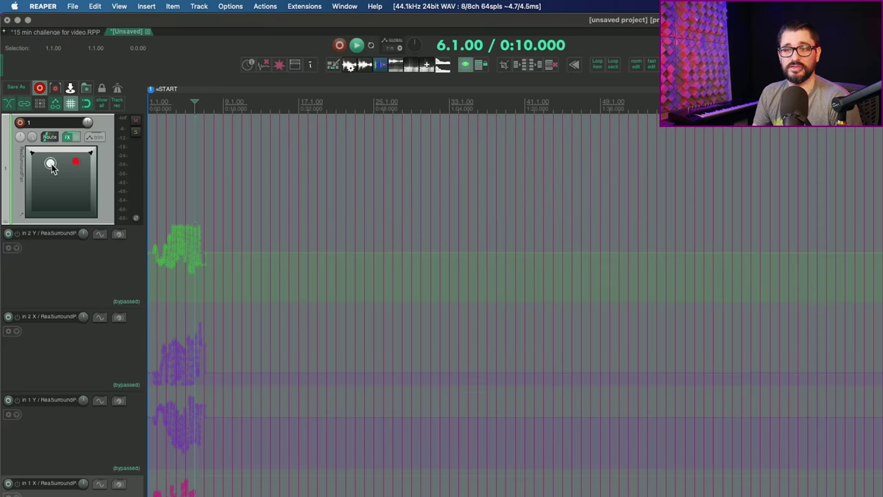